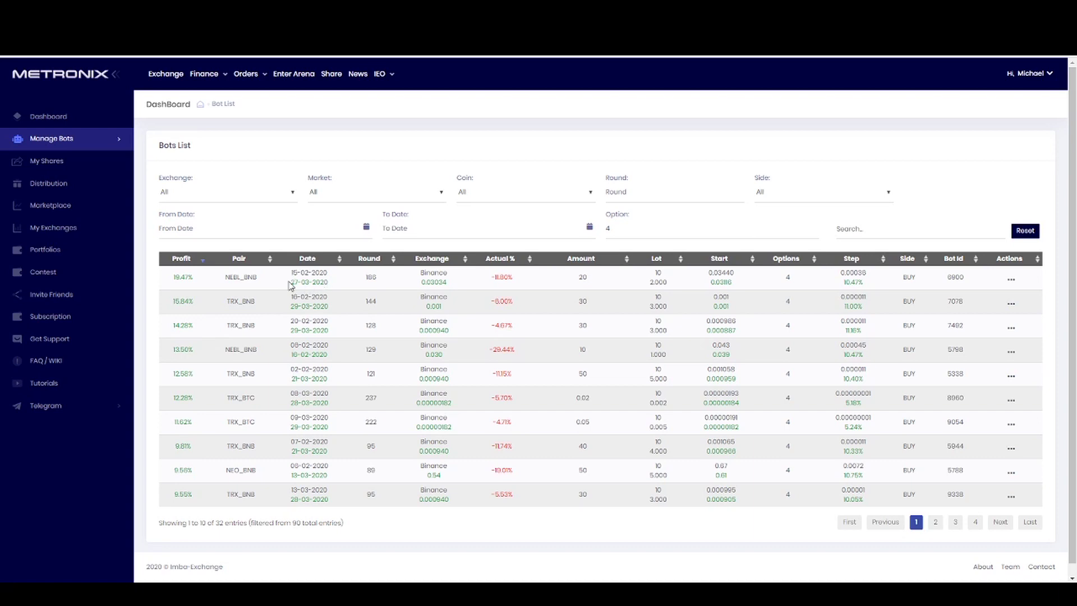
- Open the status view of the NEBL_BNB bot in the first row of the bots list and examine its running trades
double_click(195, 280)
click(1011, 279)
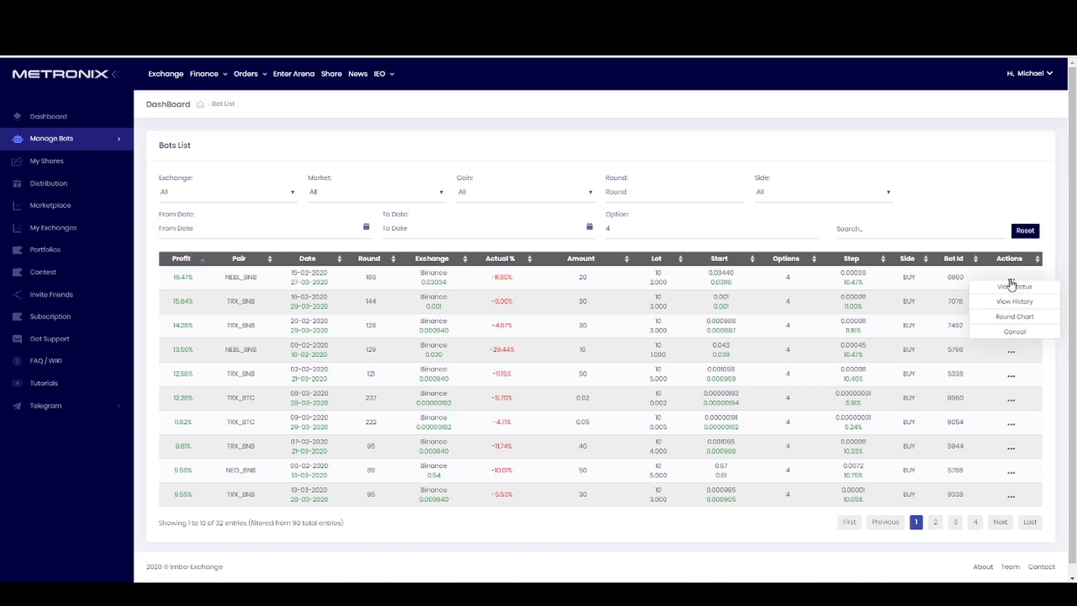
click(1015, 290)
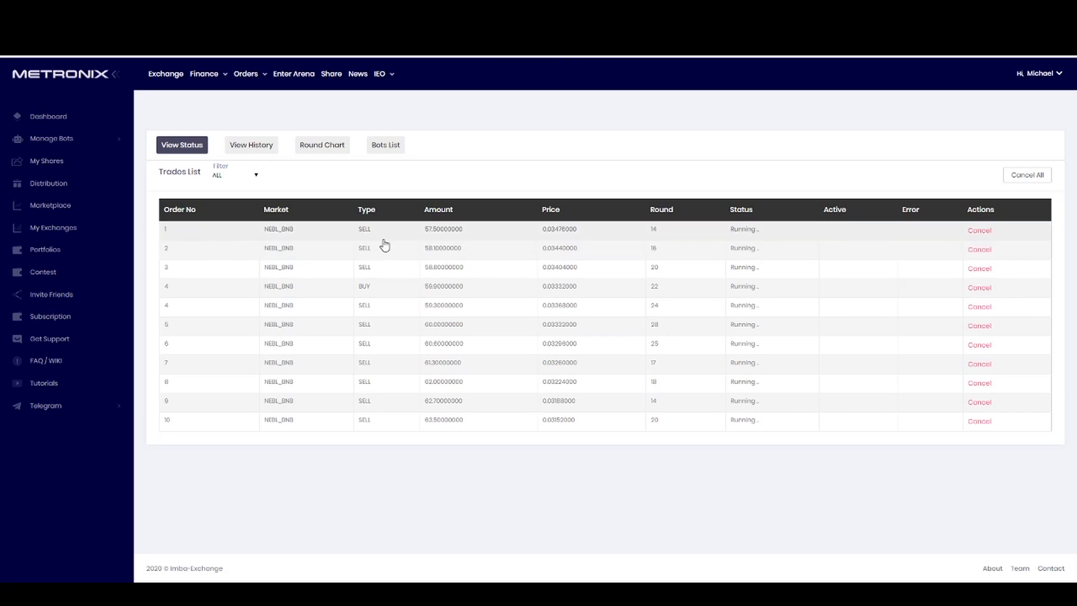
double_click(468, 236)
click(488, 238)
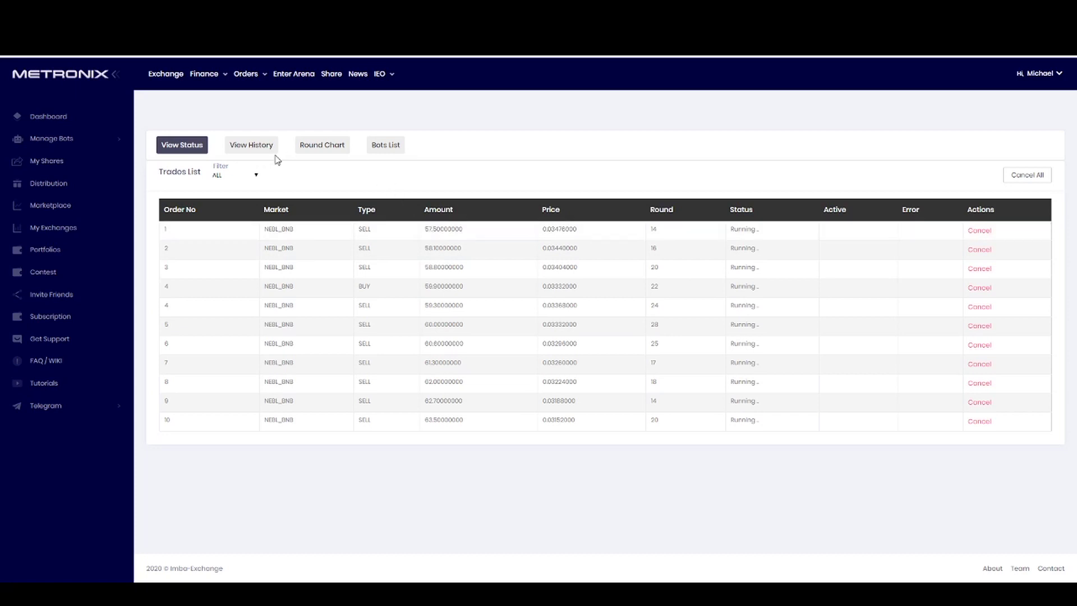
- Open the bot's trade history in a separate browser tab and bring it to the front
right_click(258, 147)
click(291, 159)
click(385, 145)
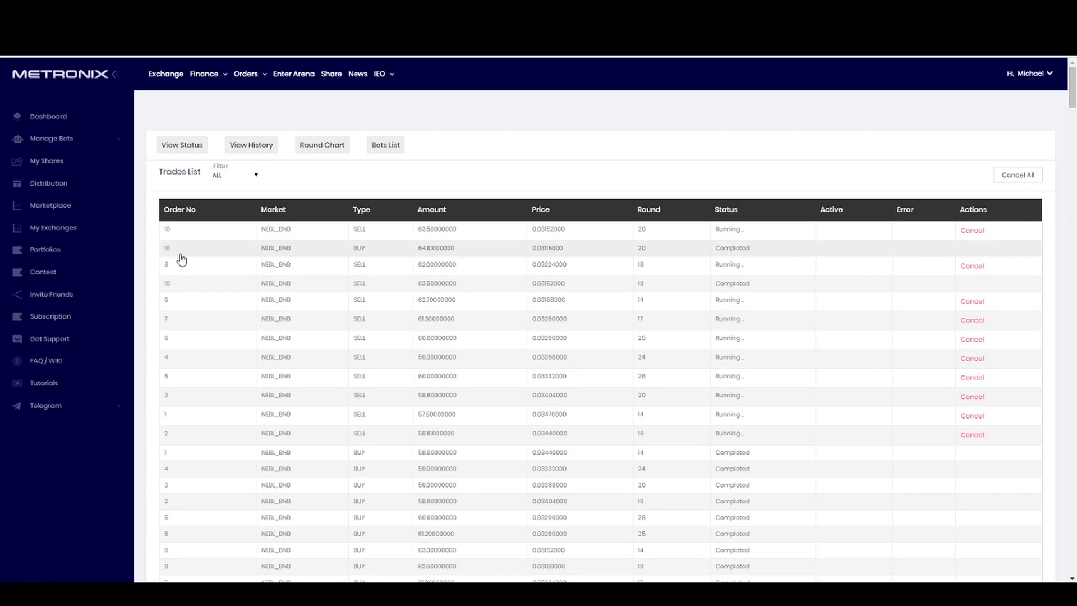
- Copy the completed BUY trade's order number into cell H8 of the blank Excel workbook and head it NR in H7
drag(180, 254, 161, 257)
key(ctrl+c)
key(alt+Tab)
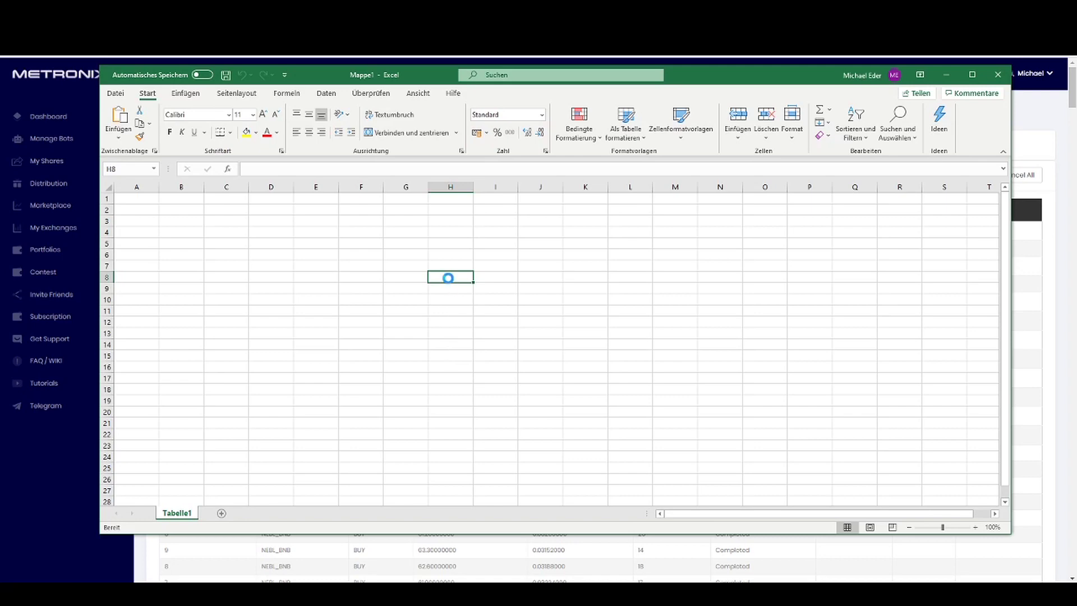
key(ctrl+v)
click(458, 264)
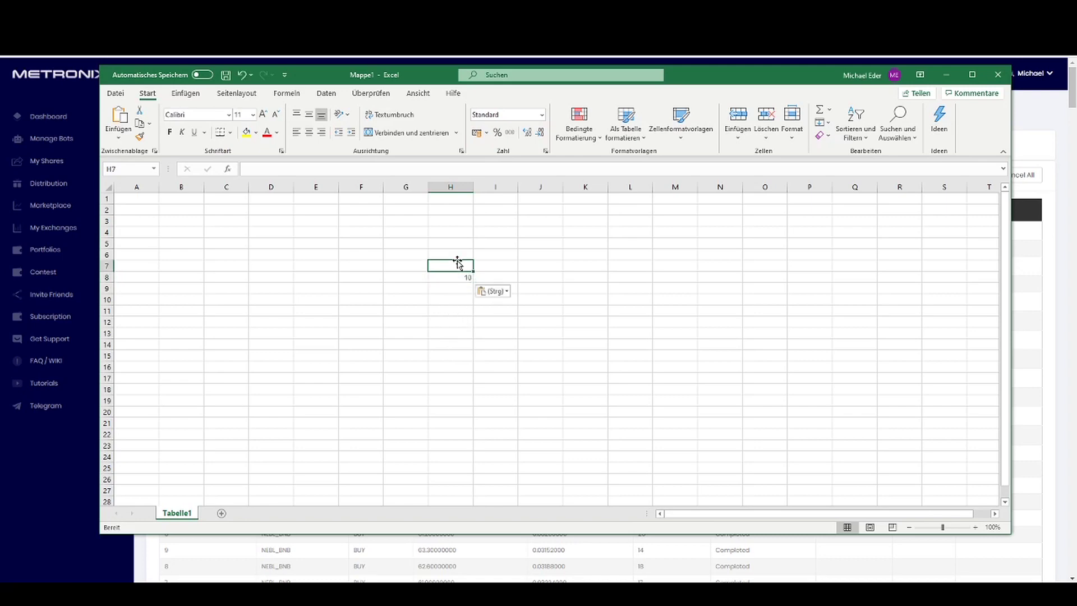
text(NR)
key(Return)
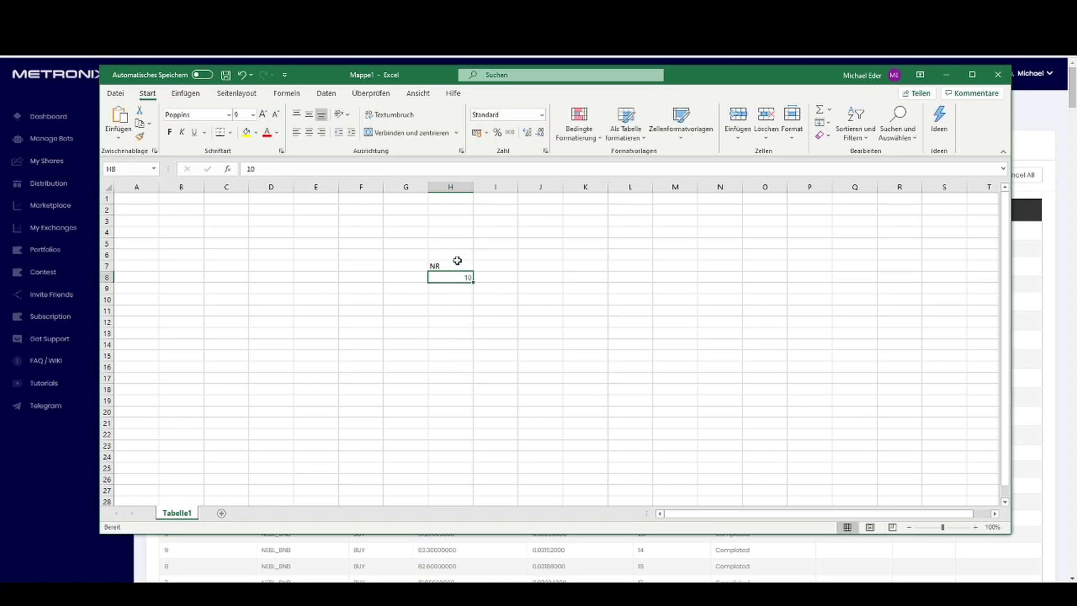
- Transfer the completed BUY trade's amount, 64.1, from the trade history to cell I8 in Excel and head it buy in I7
key(alt+Tab)
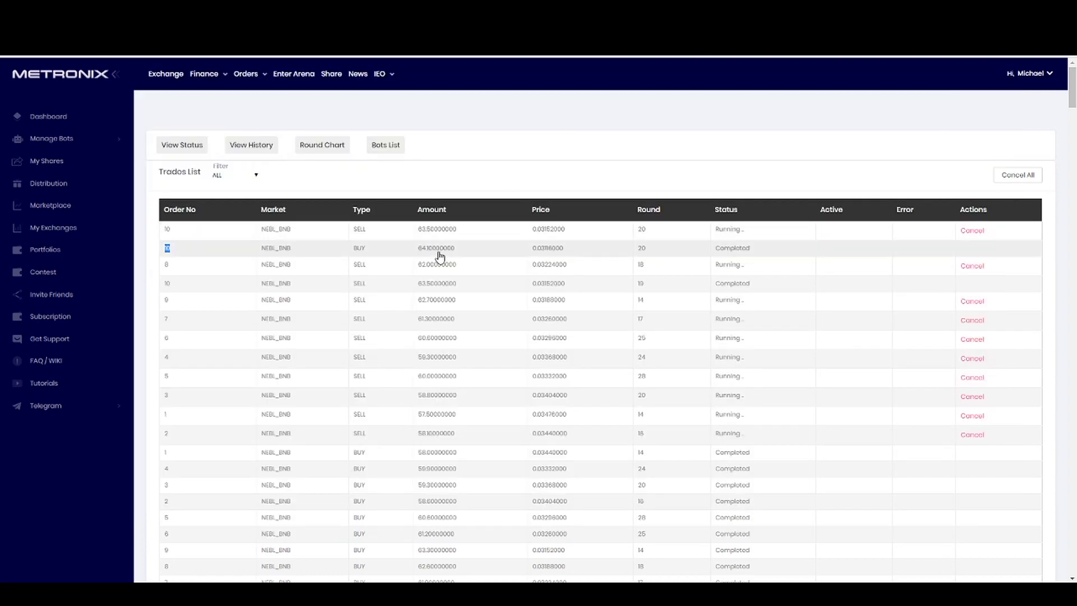
drag(460, 256, 407, 256)
key(alt+Tab)
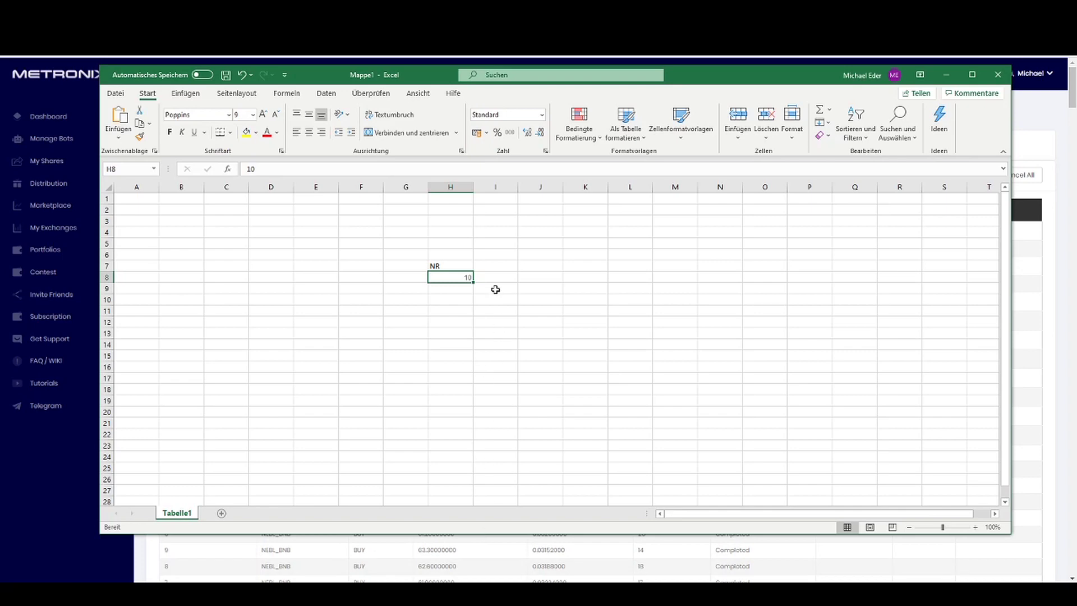
click(499, 278)
text(64.1)
click(502, 265)
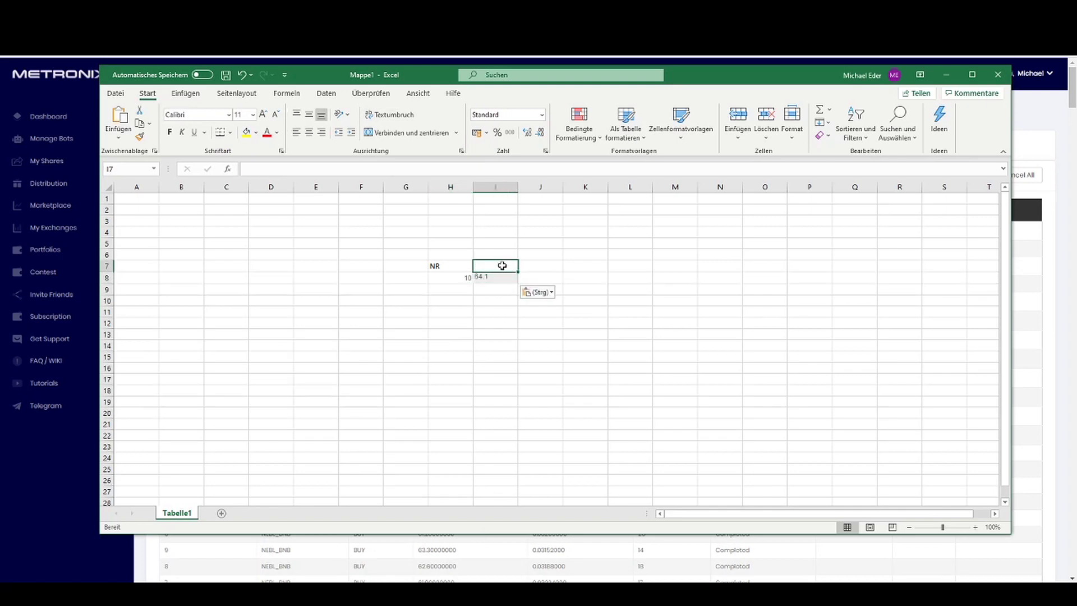
text(buy)
key(Tab)
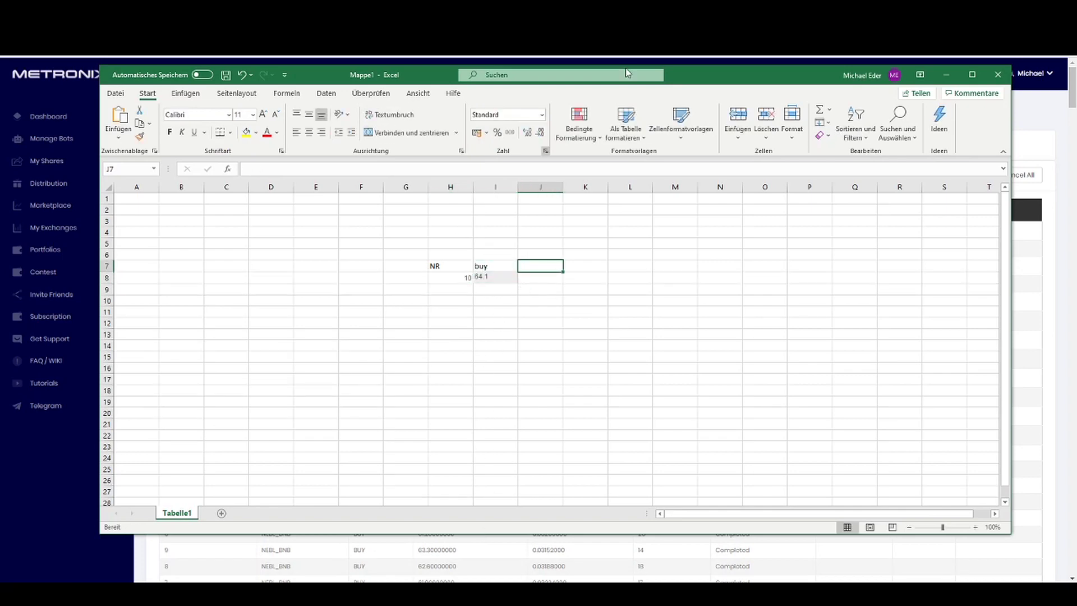
- Transfer the matching SELL trade's amount, 63.5, from the trade history to cell J8 in Excel and head it sell in J7
key(alt+Tab)
double_click(426, 229)
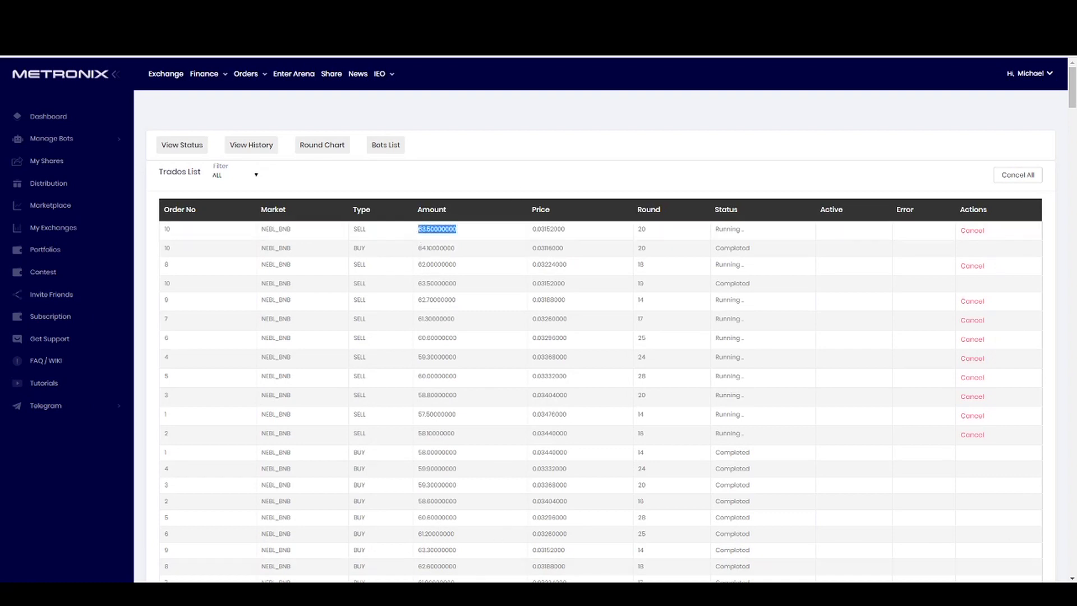
key(alt+Tab)
click(547, 278)
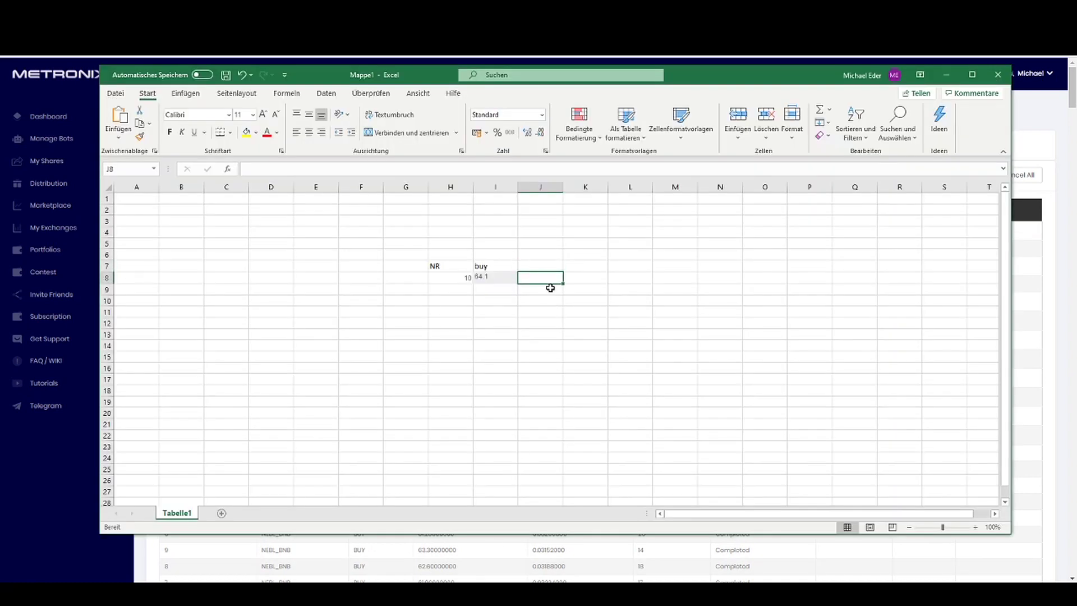
text(63.5)
click(545, 266)
text(sell)
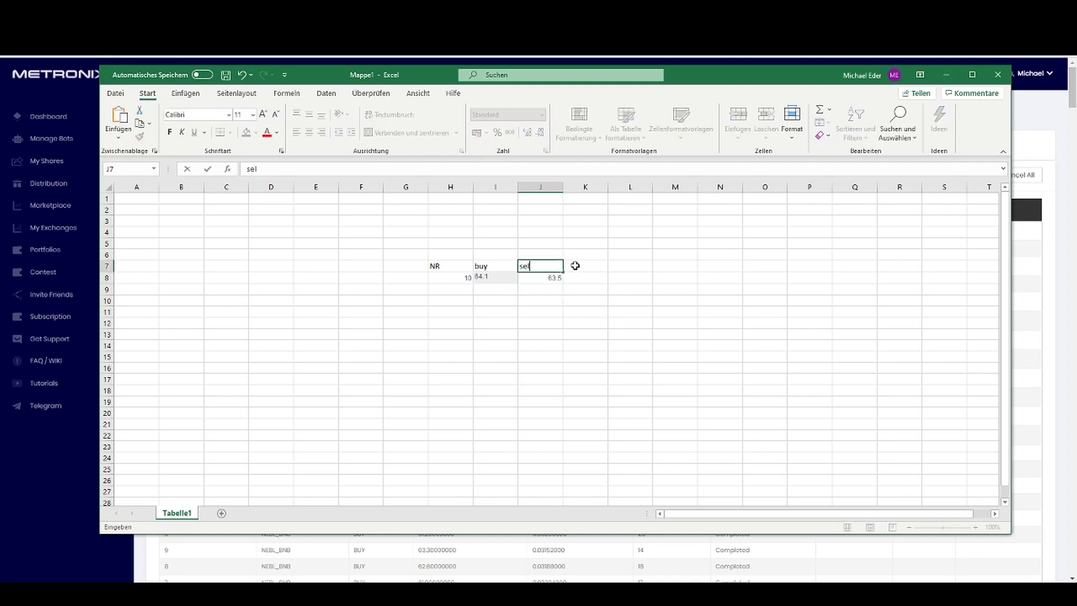
key(Return)
- Transfer the BUY trade's price, 0.03116, from the trade history to cell I9 in Excel
click(492, 289)
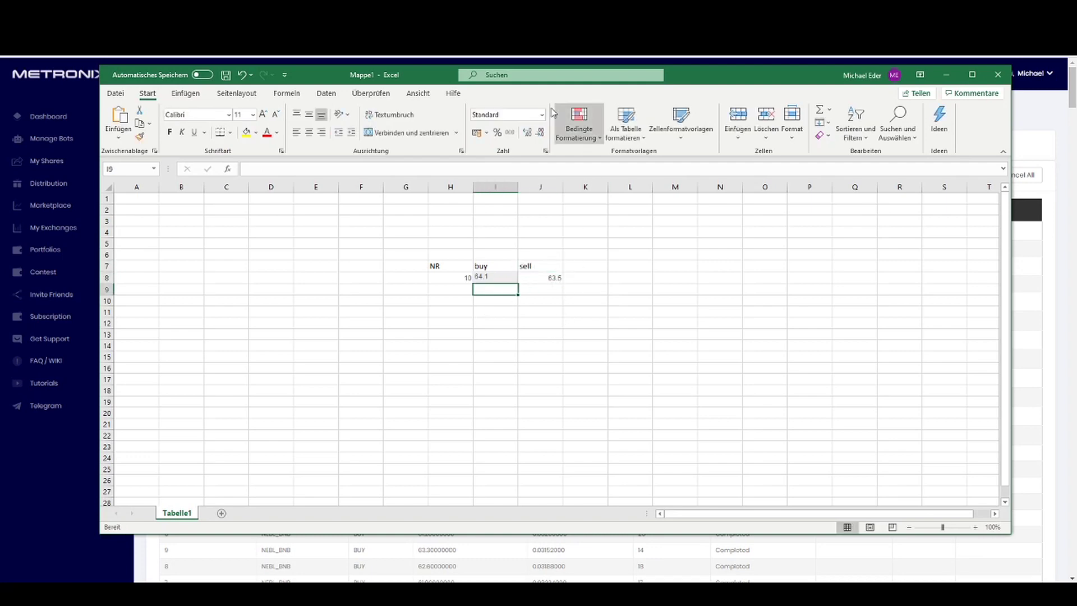
key(alt+Tab)
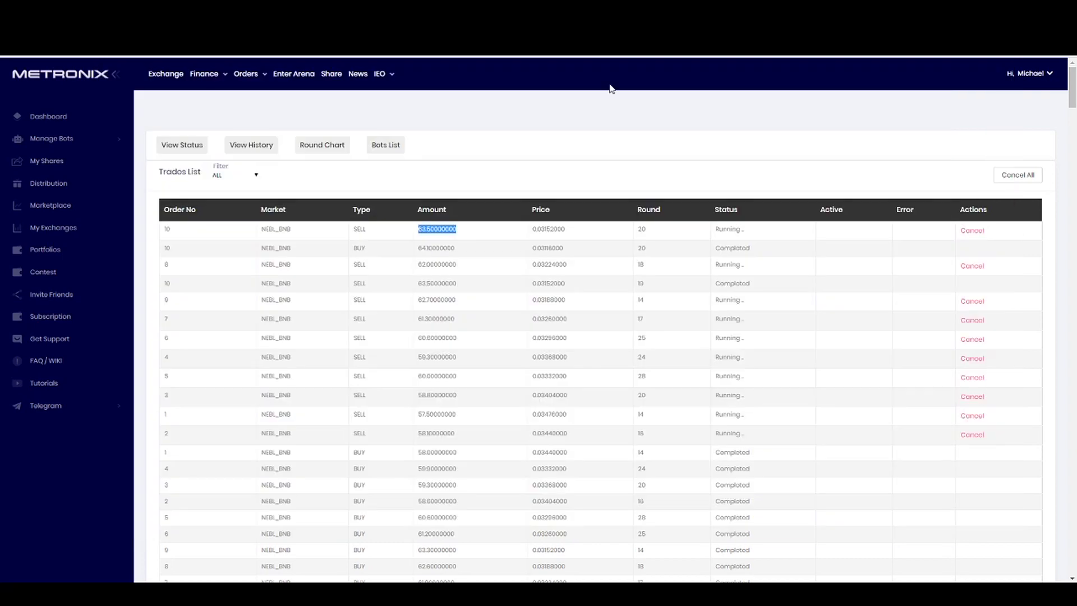
double_click(548, 248)
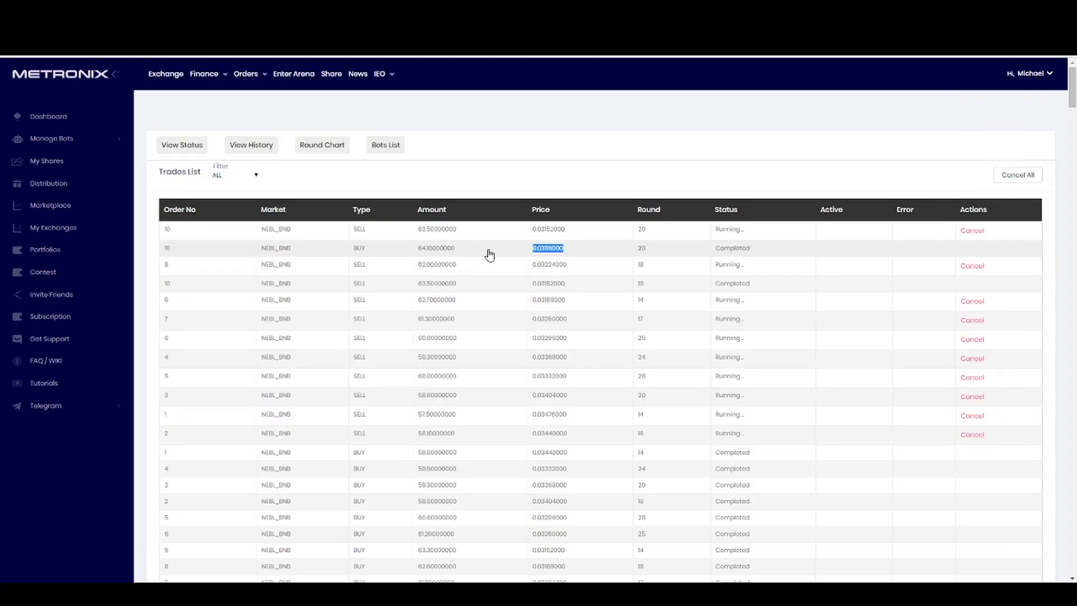
key(alt+Tab)
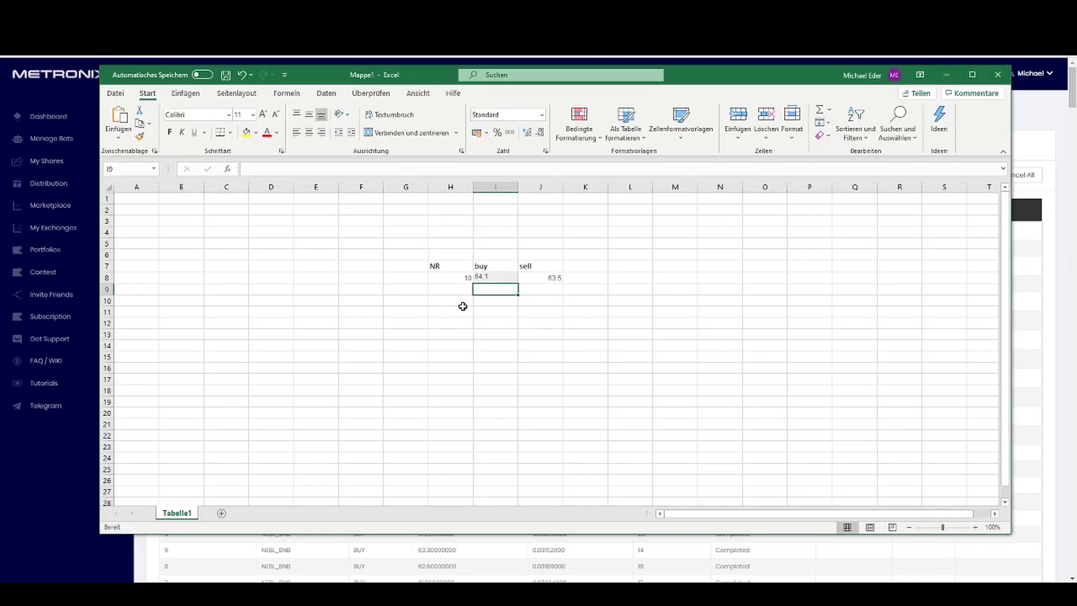
text(0.03116)
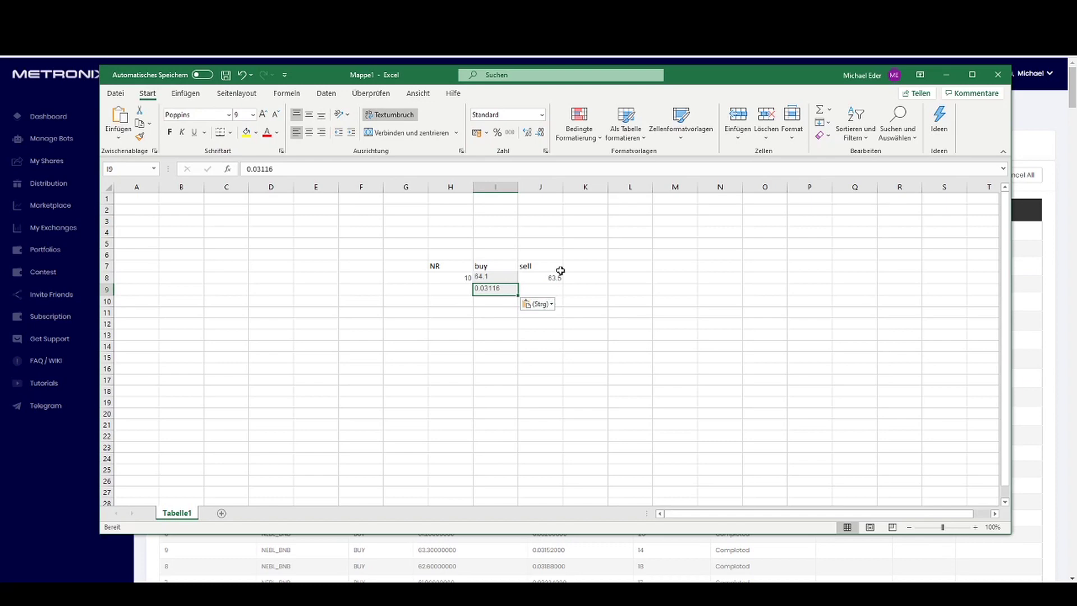
- Transfer the SELL trade's price, 0.03152, from the trade history to cell J9 in Excel
key(alt+Tab)
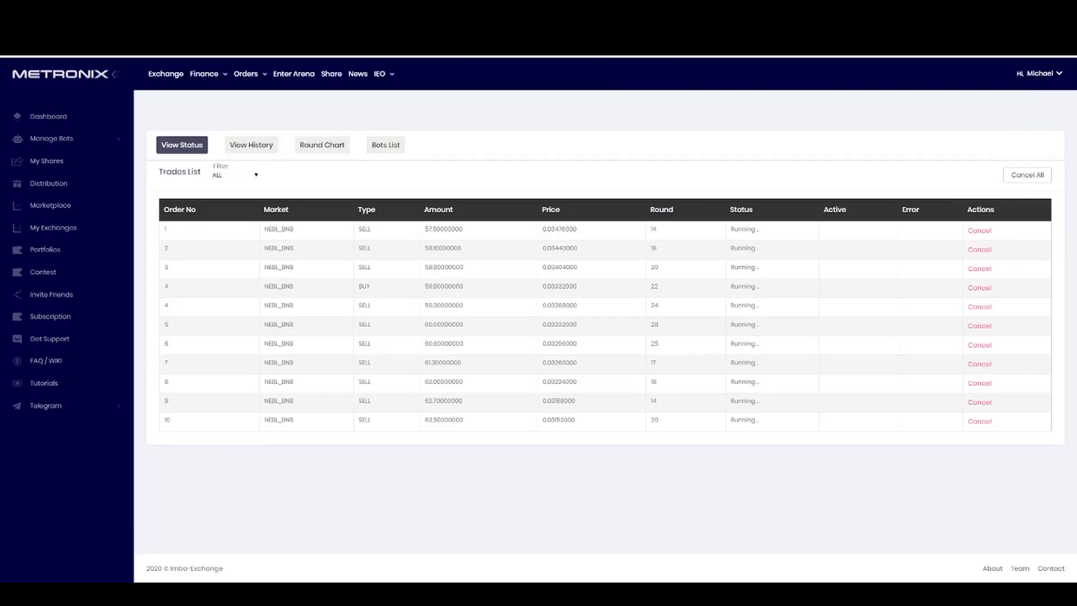
drag(580, 231, 519, 237)
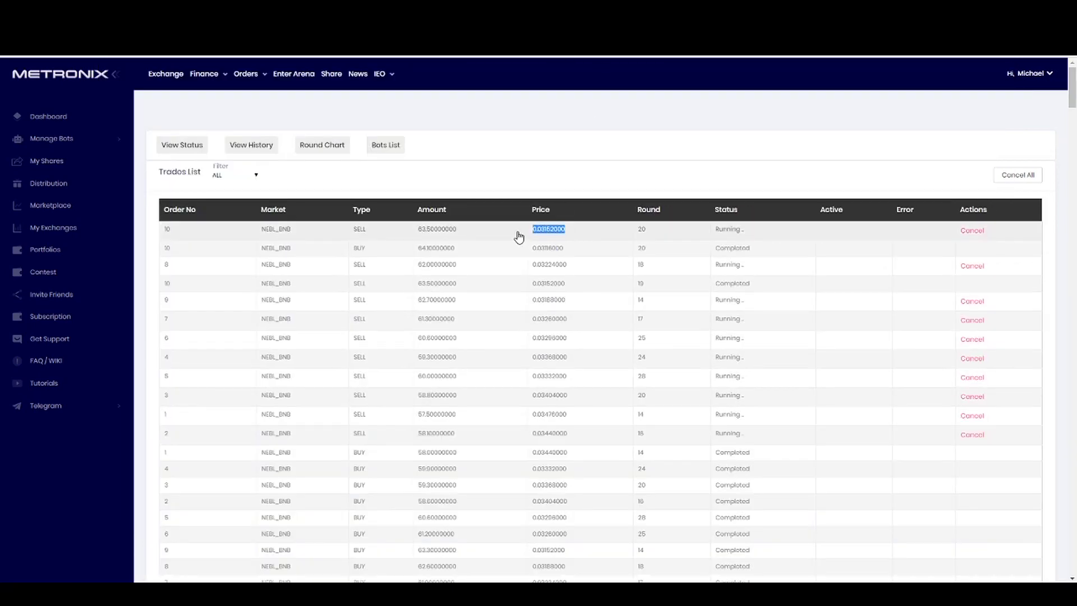
key(ctrl+c)
key(alt+Tab)
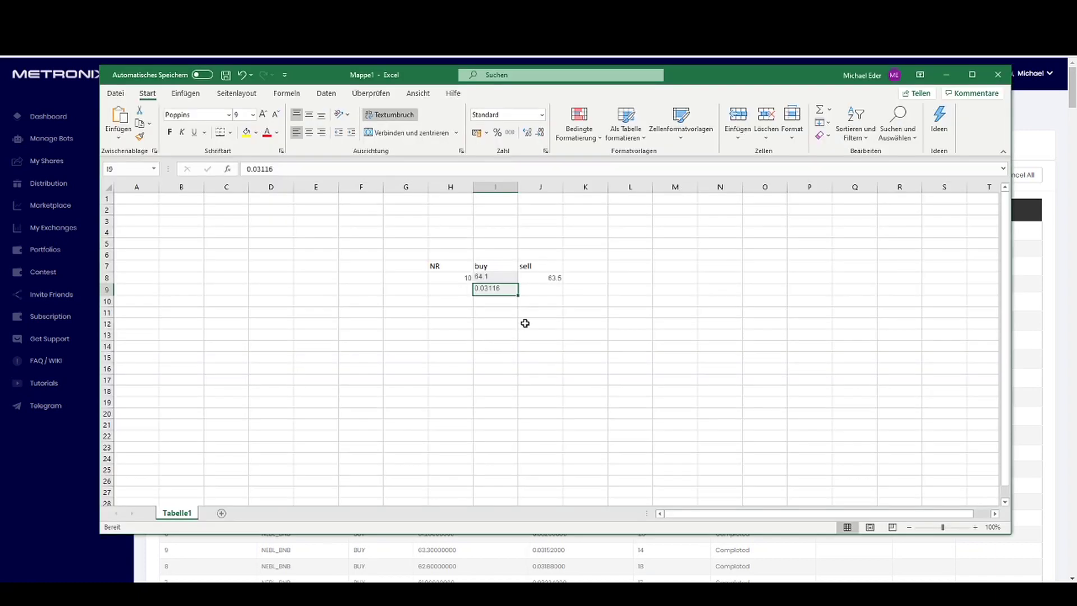
click(537, 291)
key(ctrl+v)
- Calculate the total buy value in cell I10 with the formula =I9*I8
click(501, 303)
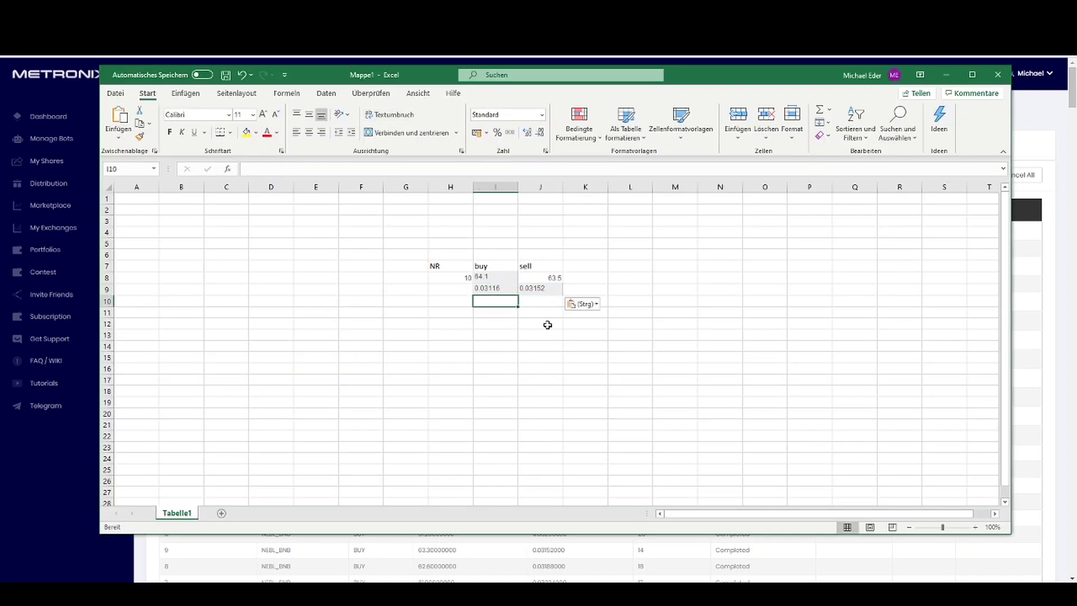
text(=)
key(Up)
text(*)
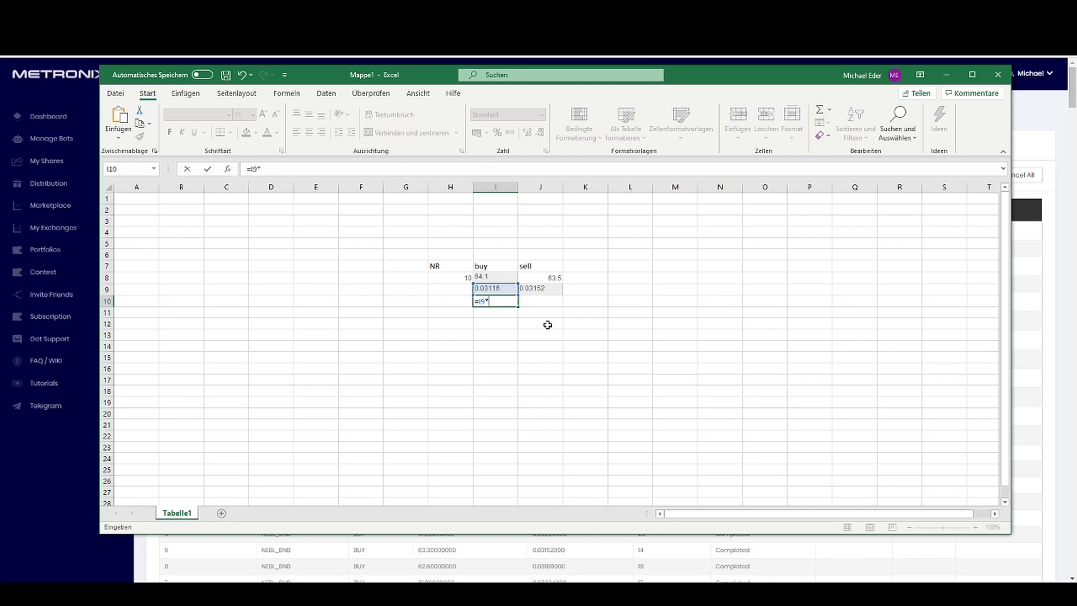
key(Up)
key(Up)
key(Return)
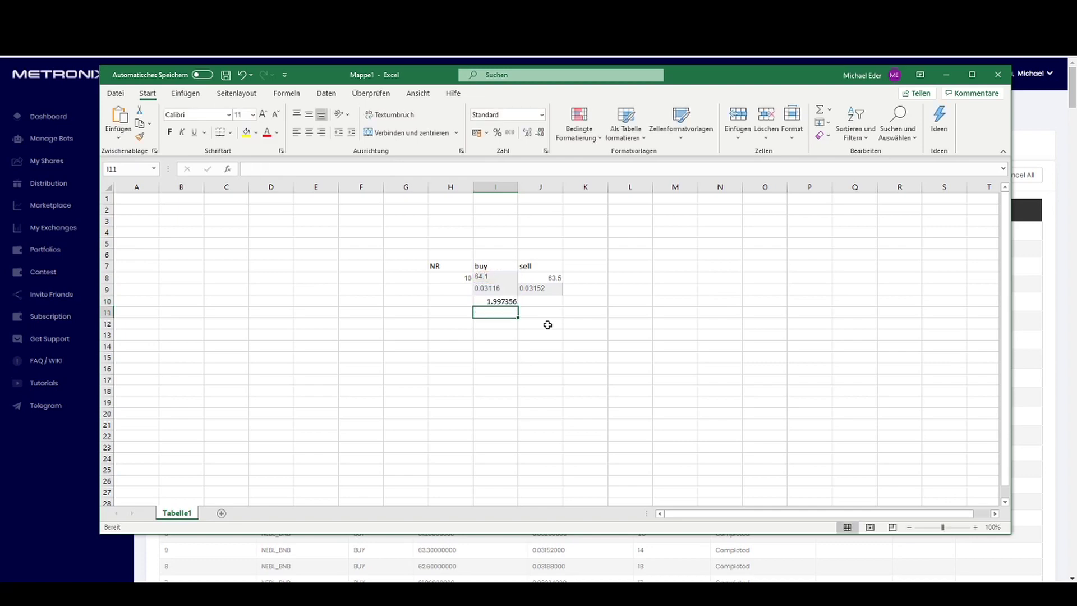
- Calculate the total sell value in cell J10 with the formula =J8*J9
key(Up)
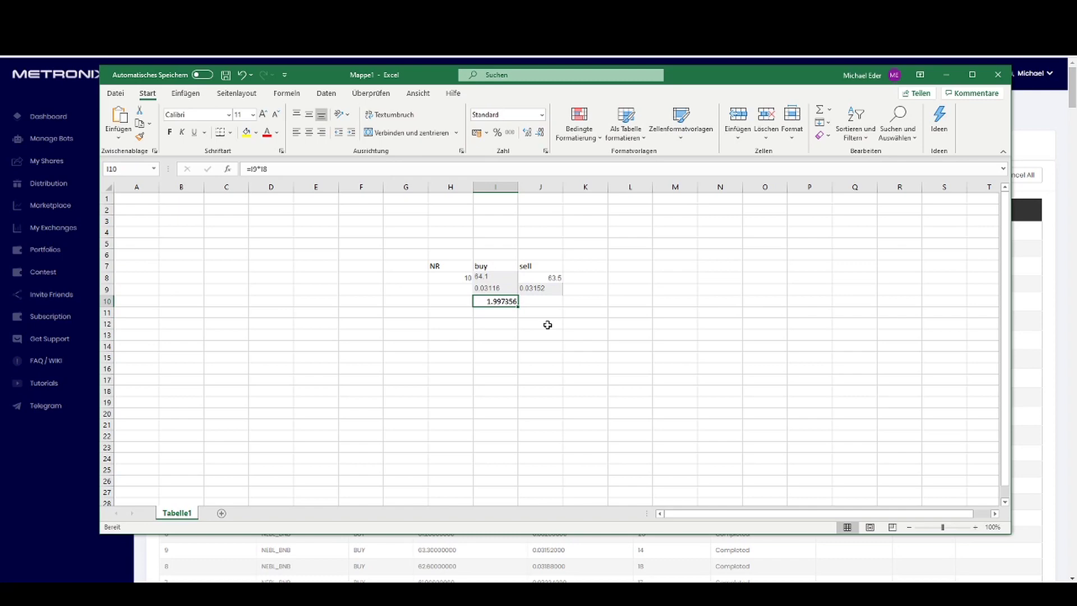
key(Right)
text(=)
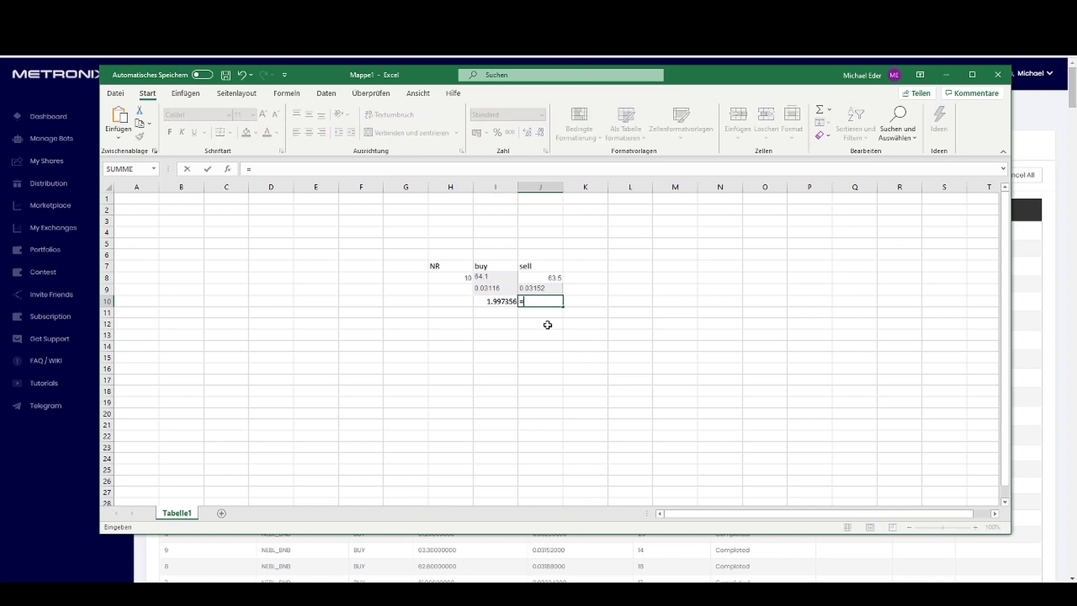
key(Up)
key(Up)
text(*)
key(Up)
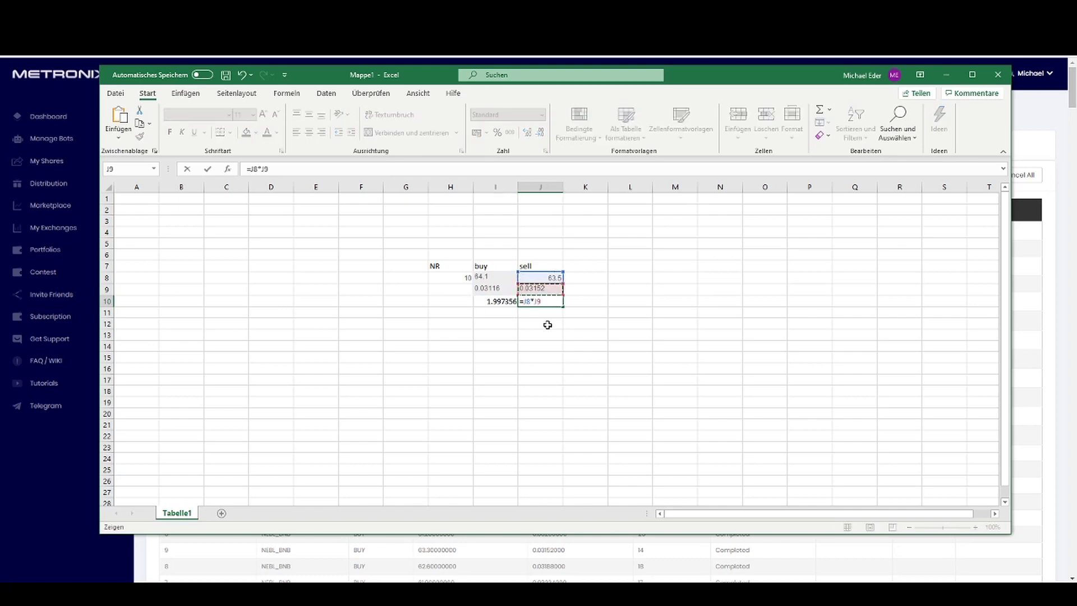
key(Return)
- Calculate the difference between the sell and buy totals in cell K10 with the formula =J10-I10
key(Up)
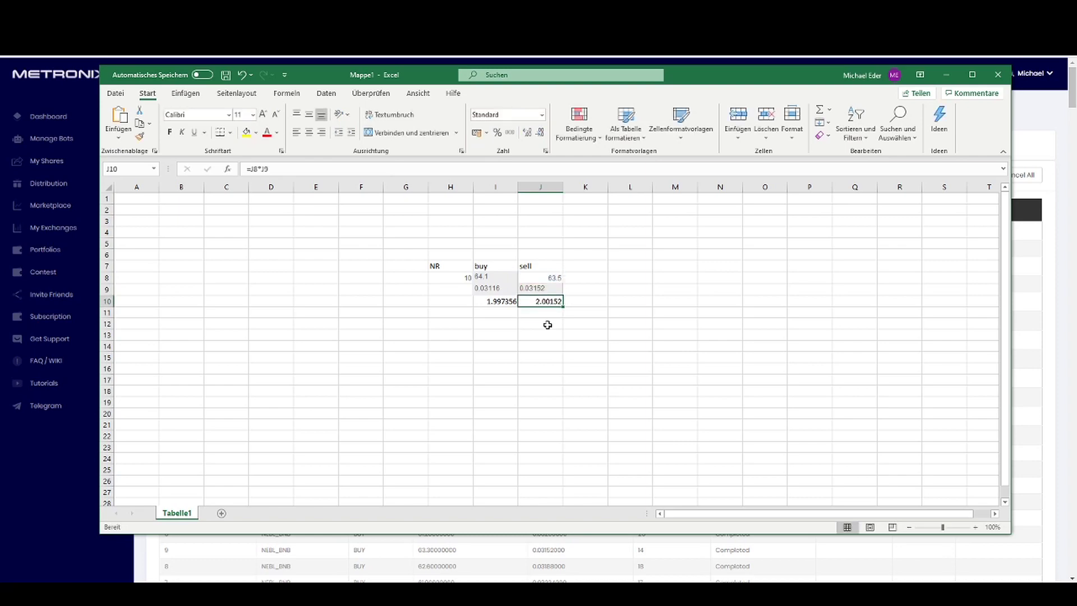
key(Right)
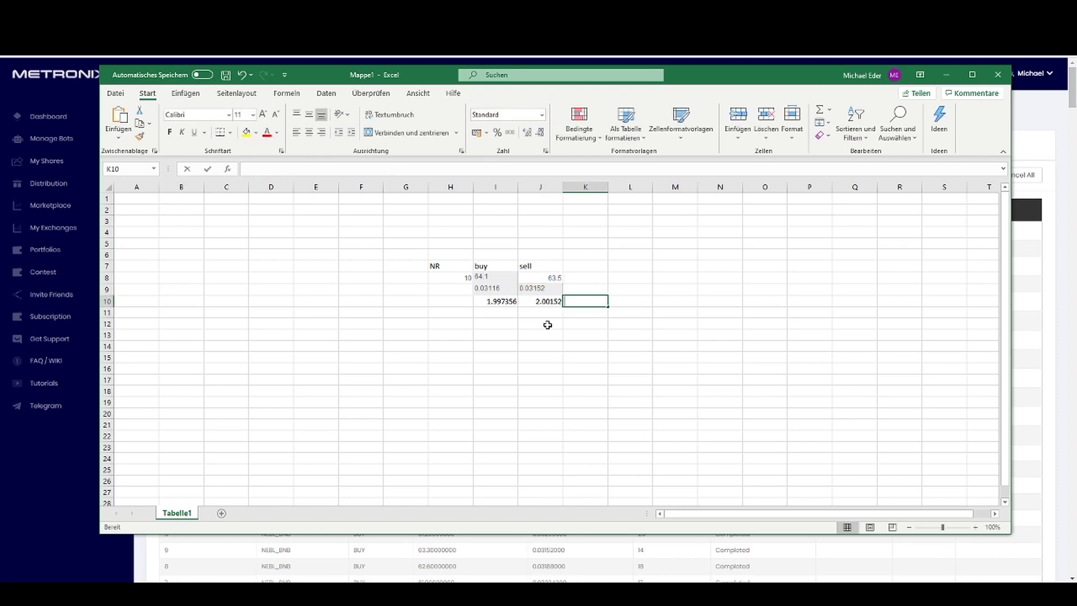
text(=)
key(Left)
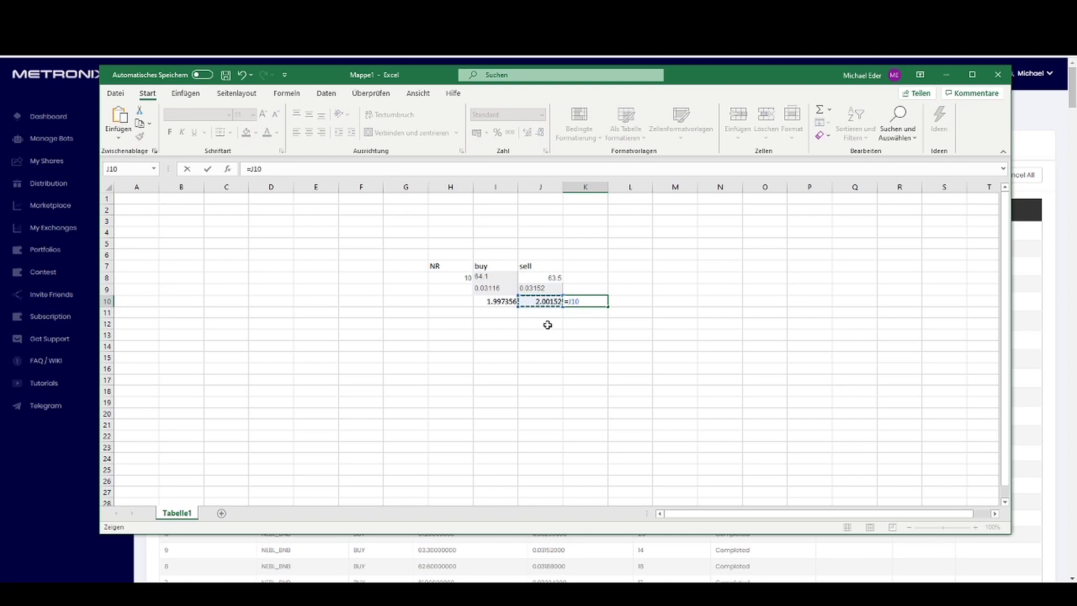
text(-)
key(Left)
key(Left)
key(Return)
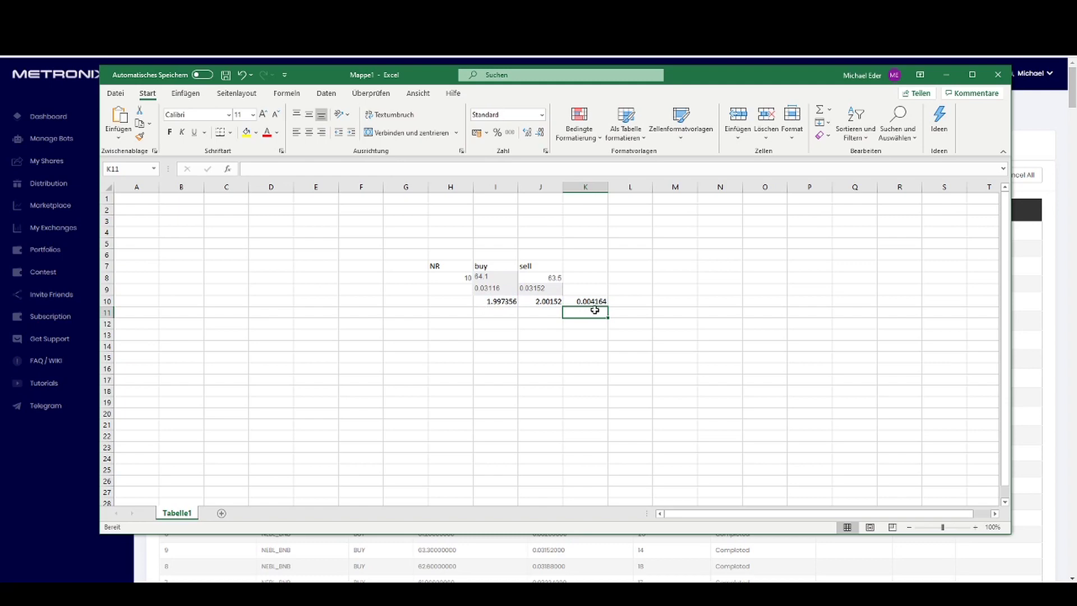
- Enter the label fee in cell K9 above the calculated difference and select cells K7 to K12
click(600, 287)
text(fee)
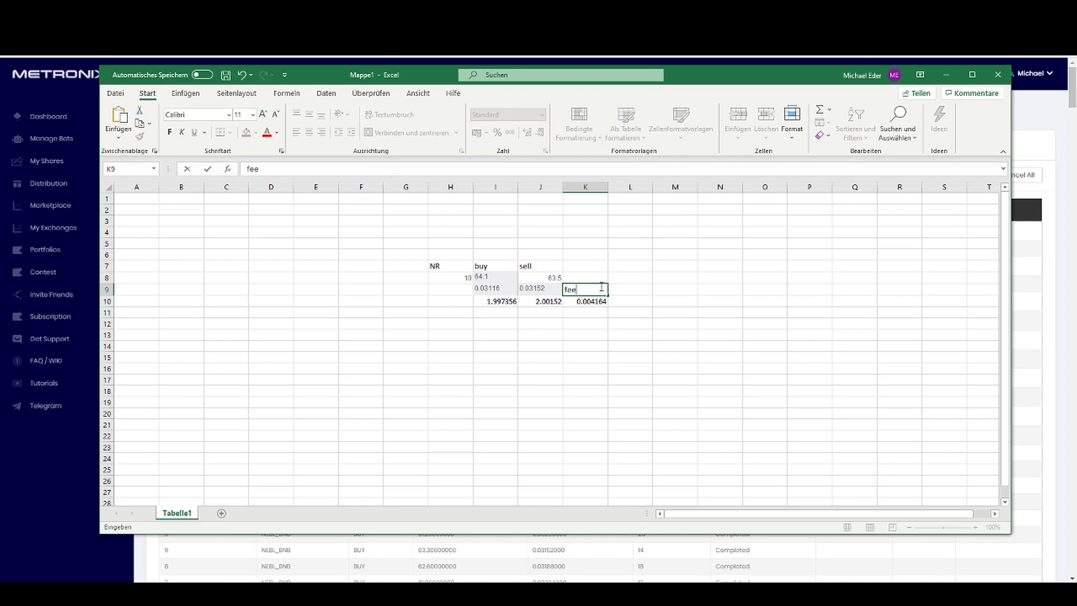
key(Return)
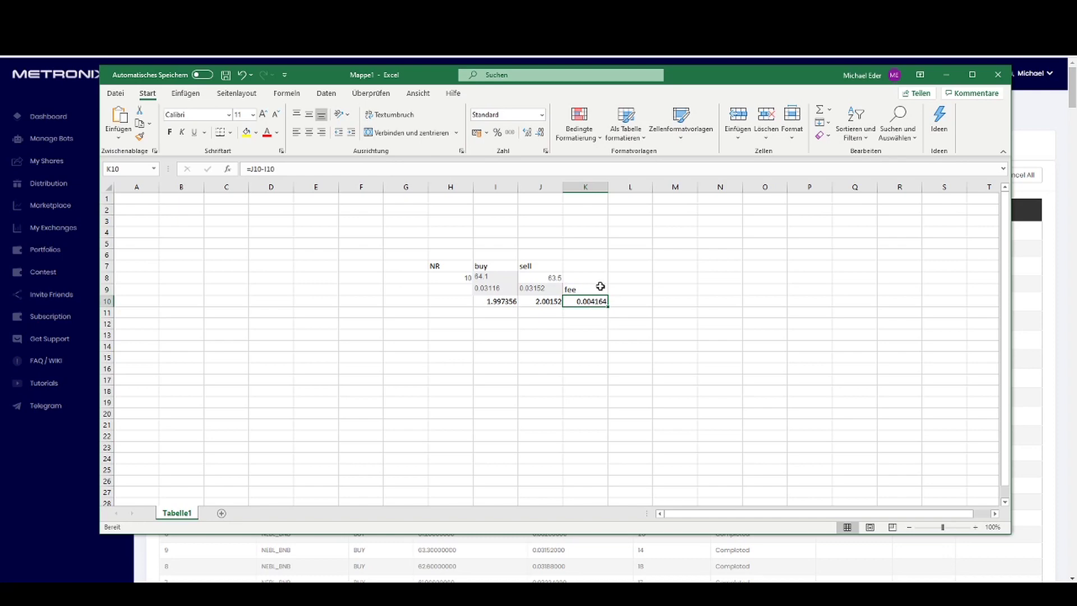
drag(593, 267, 593, 320)
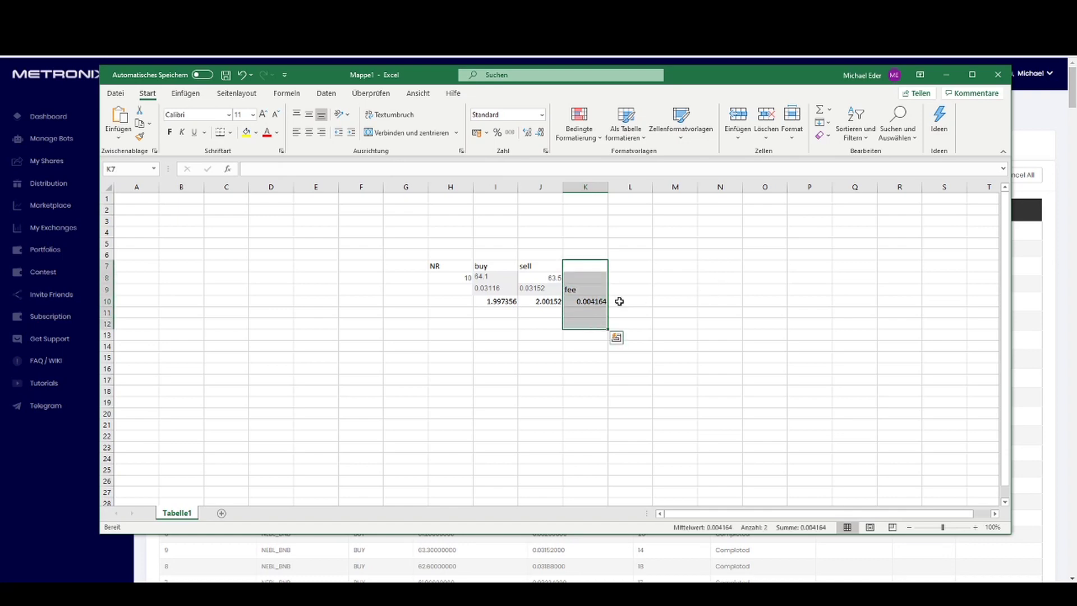
- Calculate the difference between the buy and sell amounts in cell K8 with the formula =I8-J8
click(601, 302)
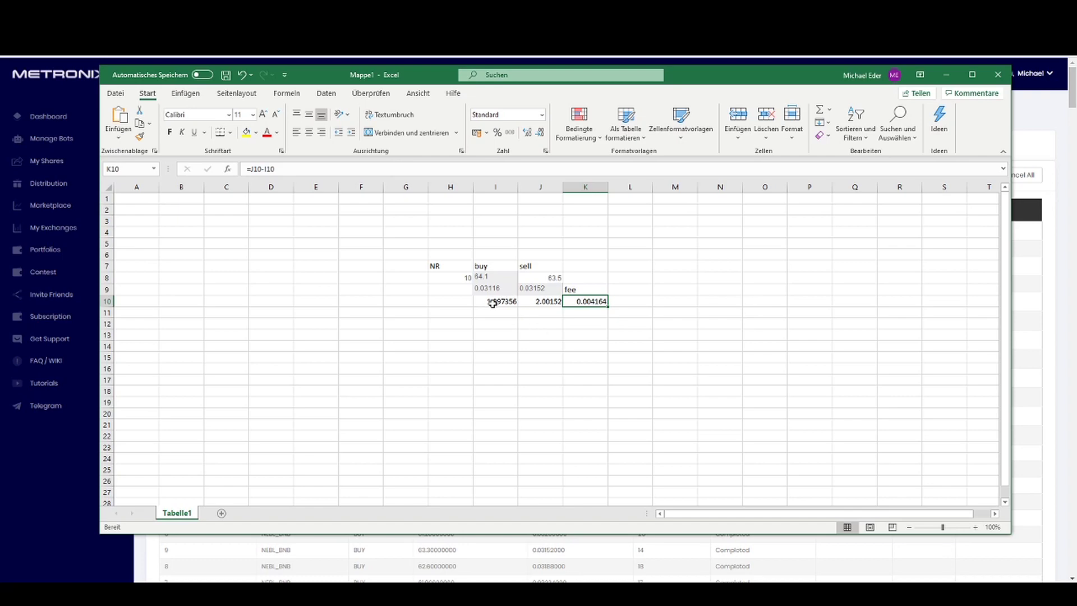
click(593, 276)
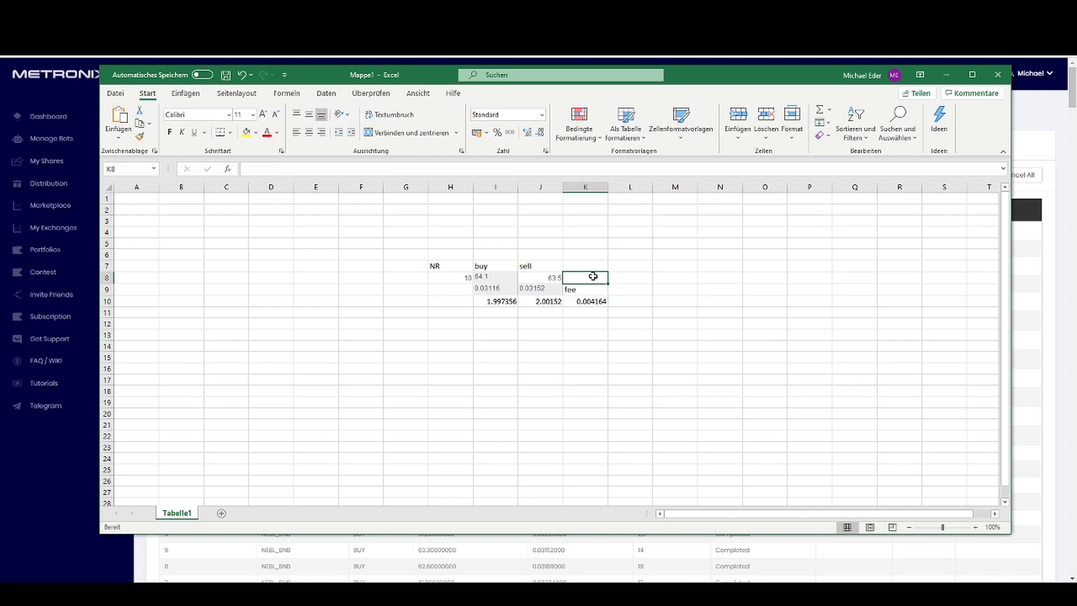
text(=)
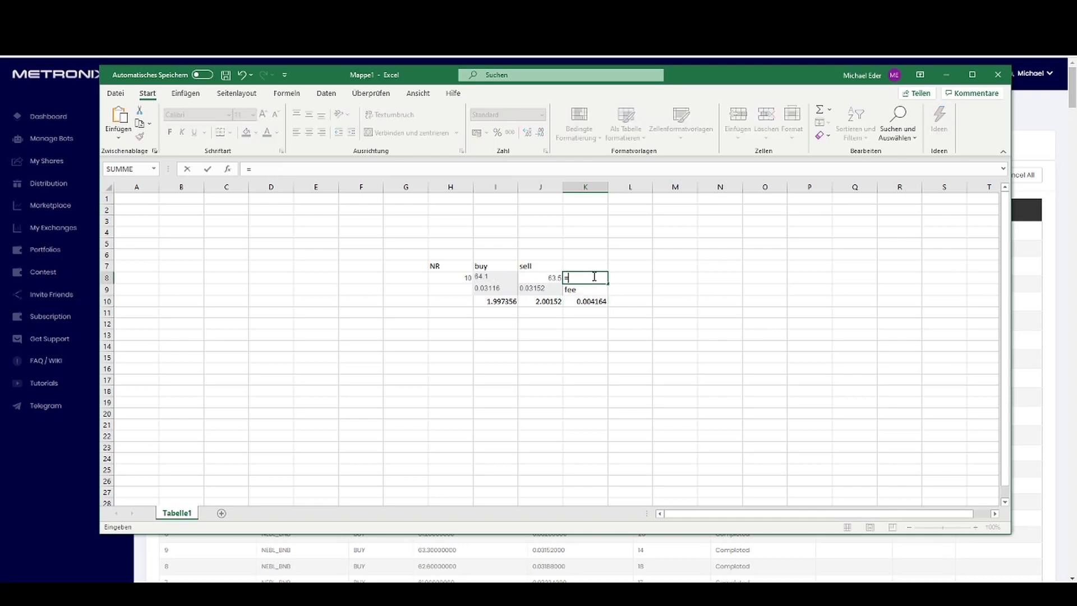
key(Left)
key(Left)
text(-)
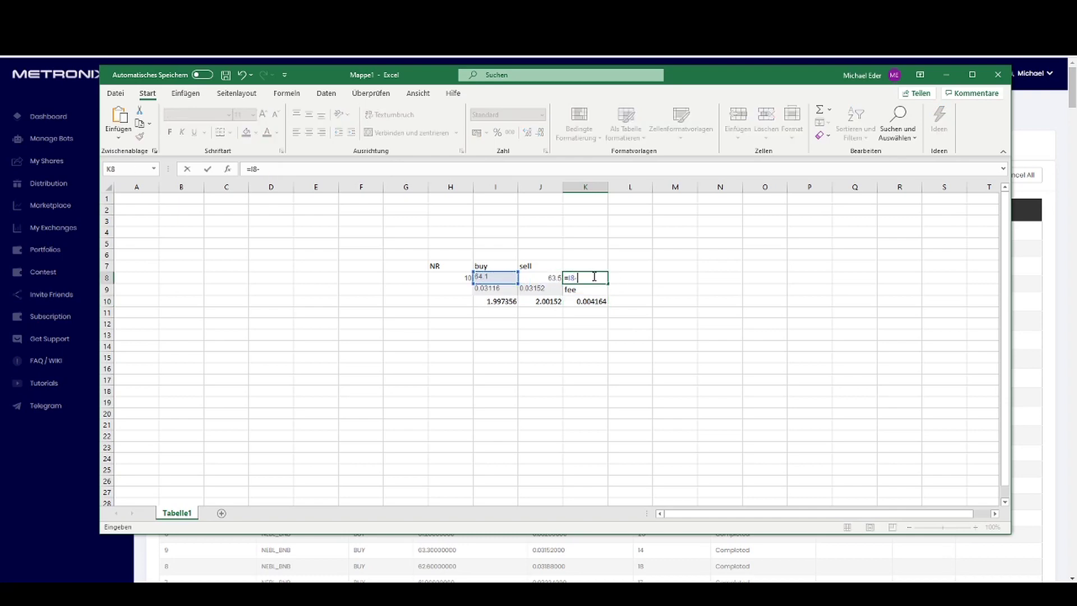
key(Left)
key(Return)
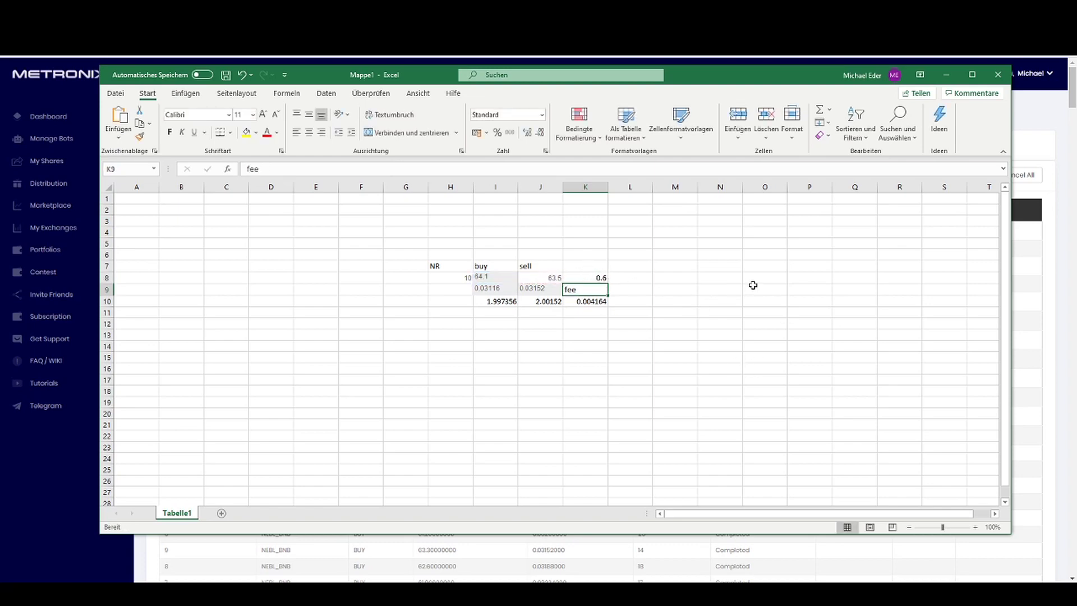
- Enter the label Nebl in cell K7 above the amount difference
click(599, 279)
click(599, 264)
text(Ne)
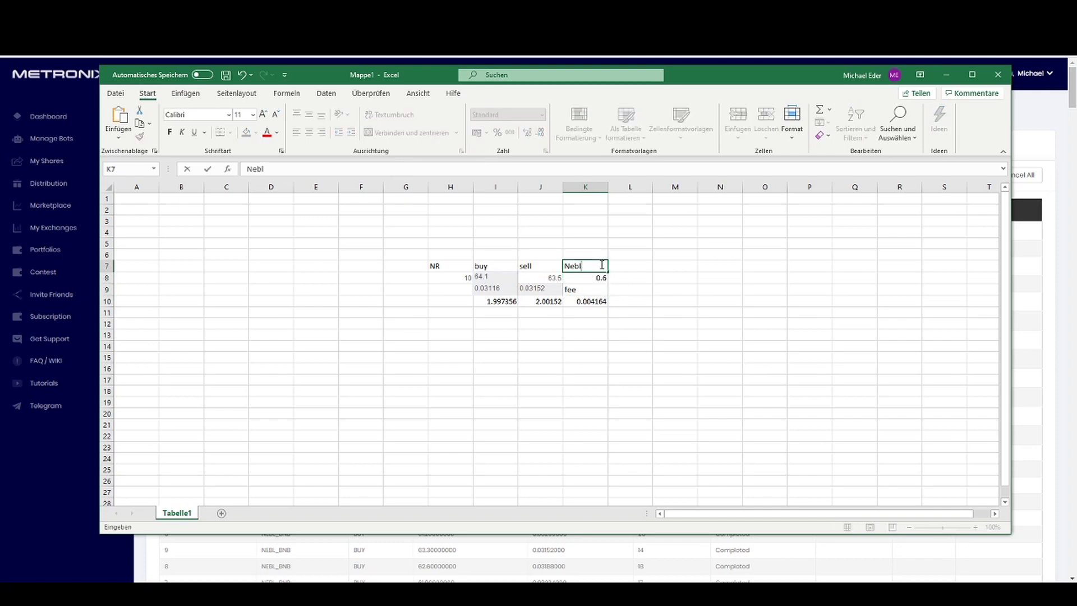
text(bl)
key(Return)
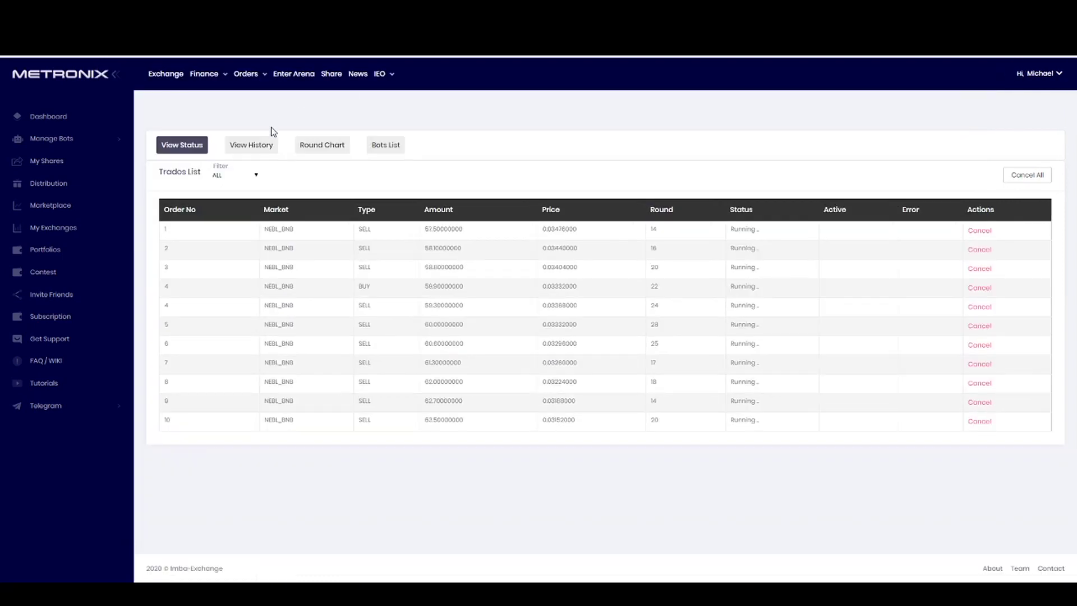
- Filter the Metronix bots list by option 4 and enter the top NEBL_BNB bot's round count, 186, in cell L8 of the Excel sheet
click(384, 147)
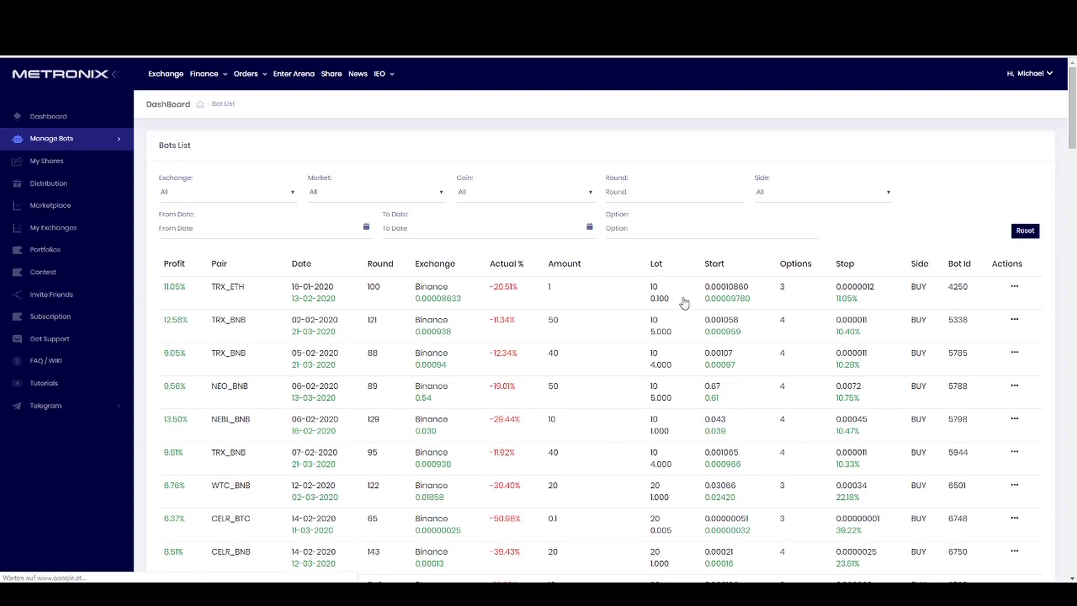
click(658, 227)
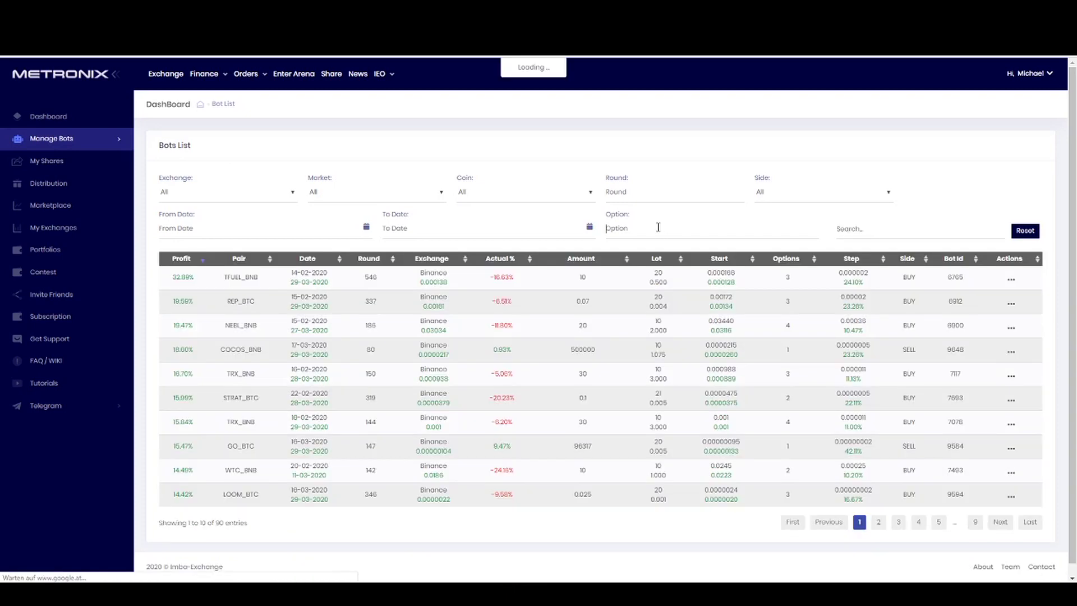
text(4)
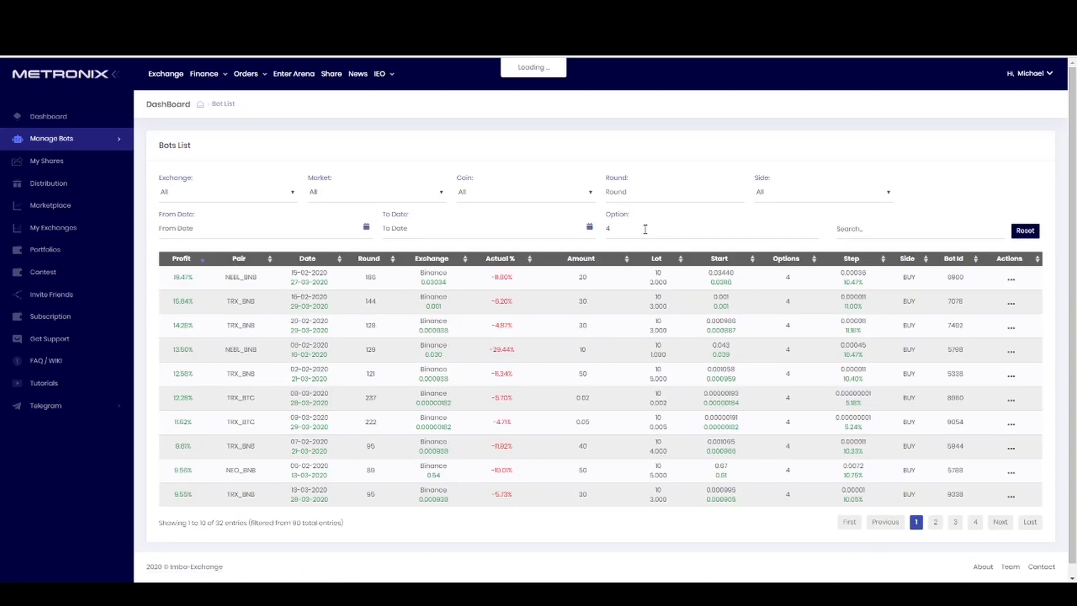
double_click(370, 277)
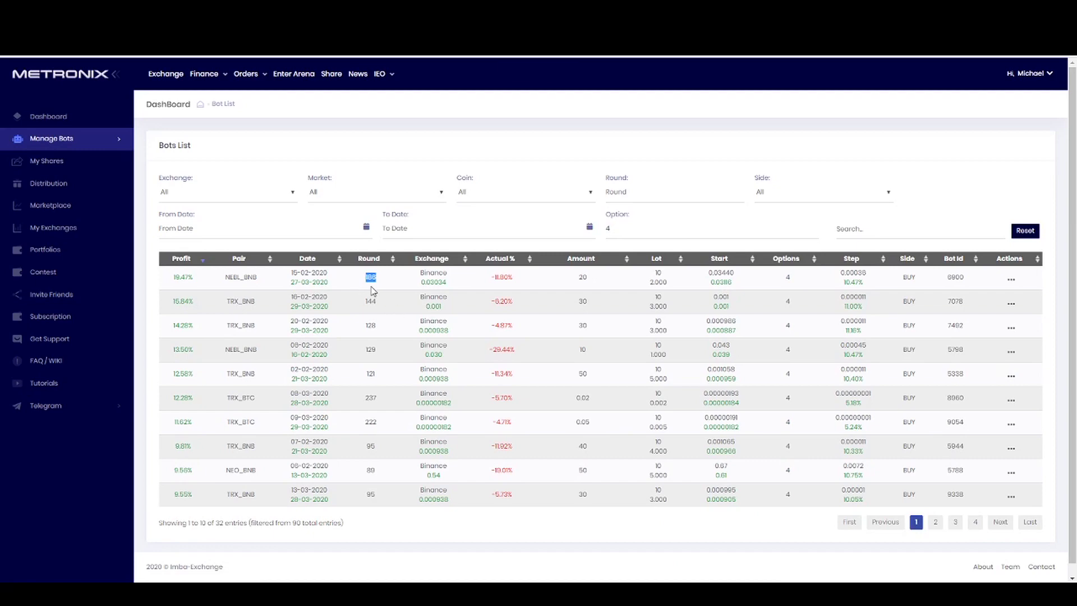
key(alt+Tab)
click(647, 282)
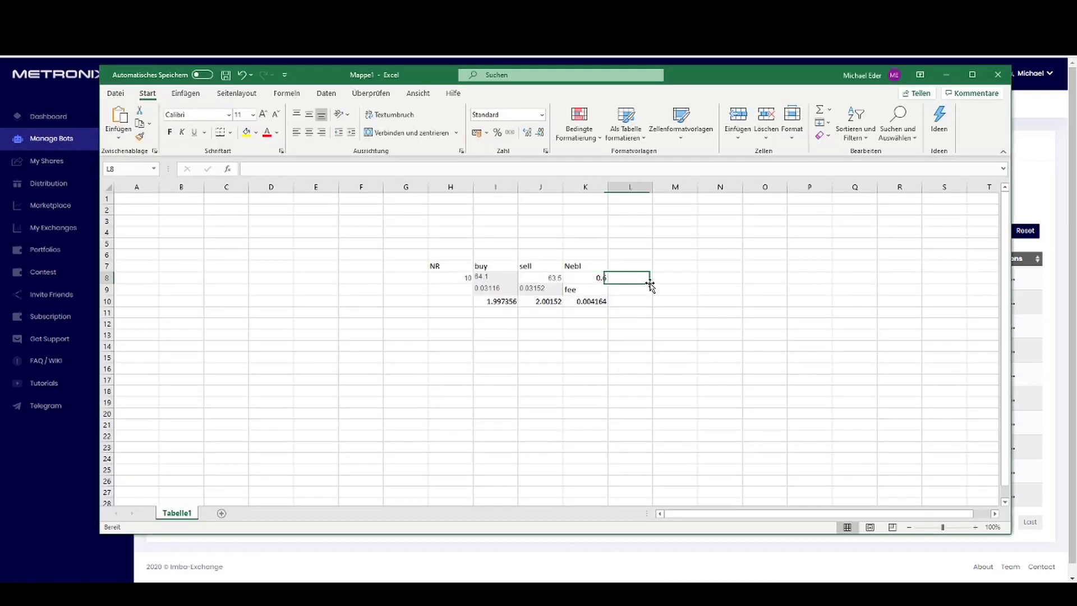
text(186)
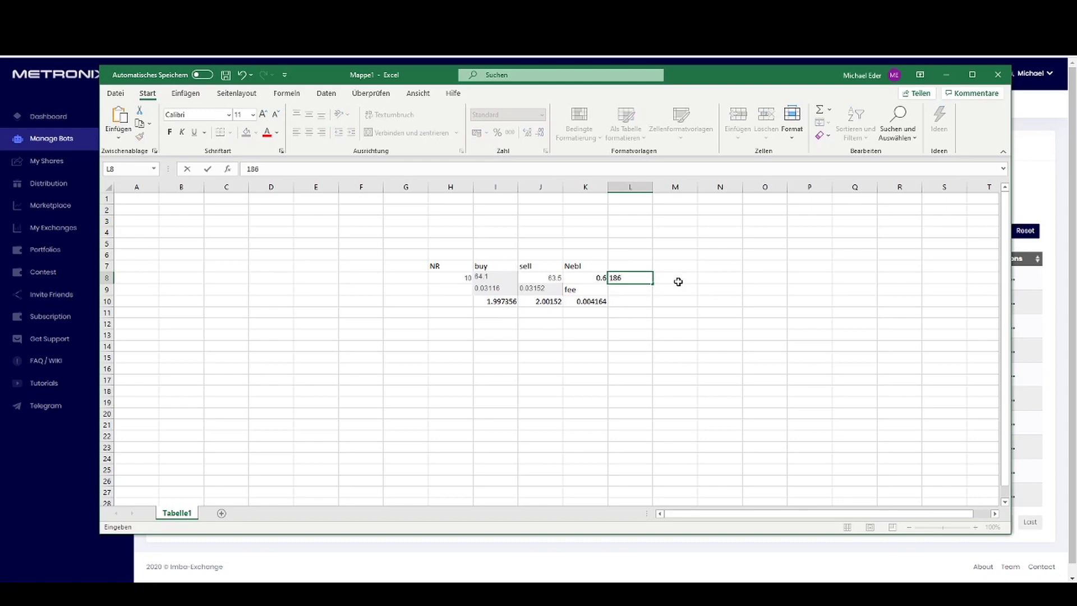
- Multiply the round count by the NEBL difference in cell M8 with the formula =L8*K8
click(678, 282)
text(=)
key(Left)
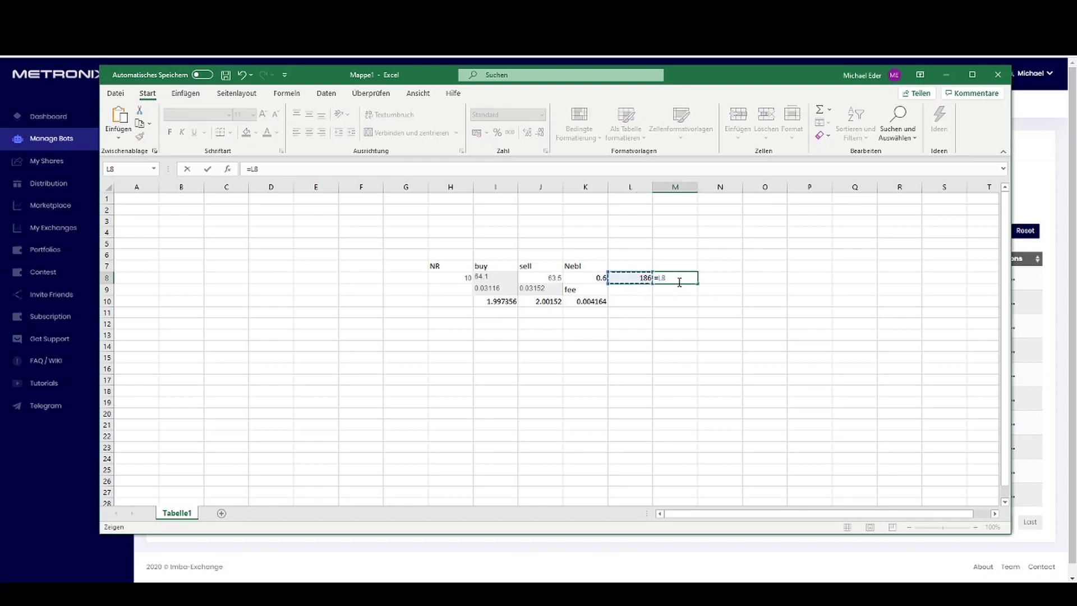
text(*)
key(Left)
key(Left)
key(Return)
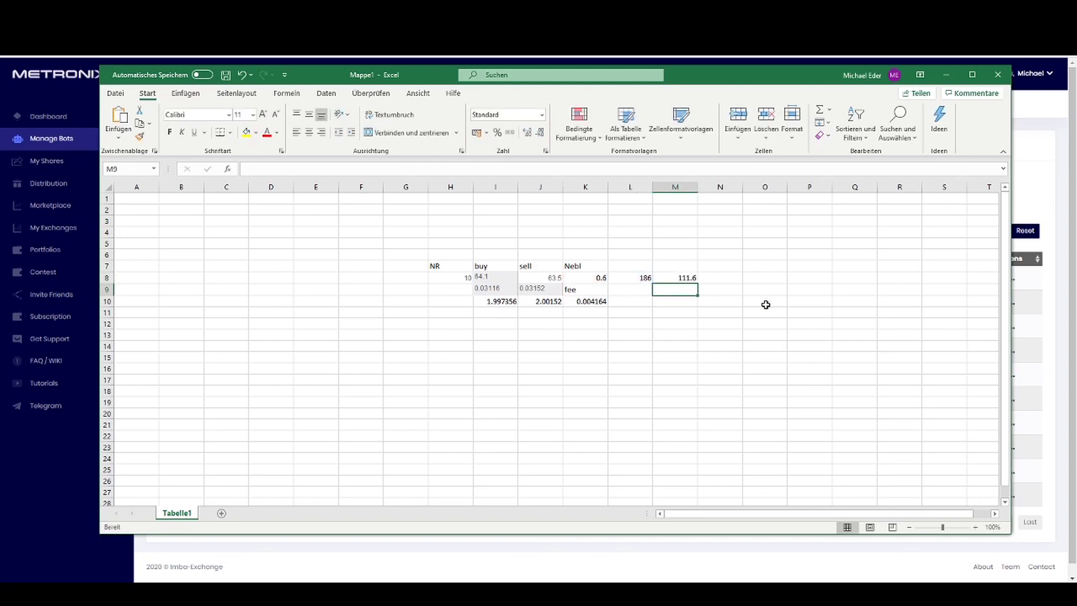
click(693, 279)
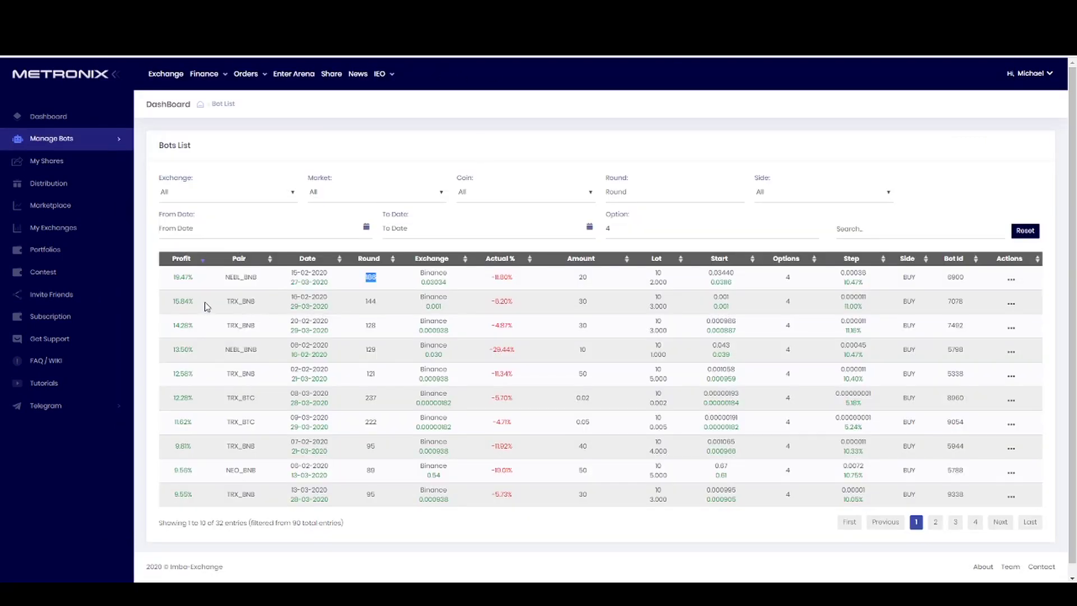
- Open the trade history of the TRX_BNB bot with 144 rounds and copy order 8's completed buy amount 3247 into Excel cell I16
click(1011, 303)
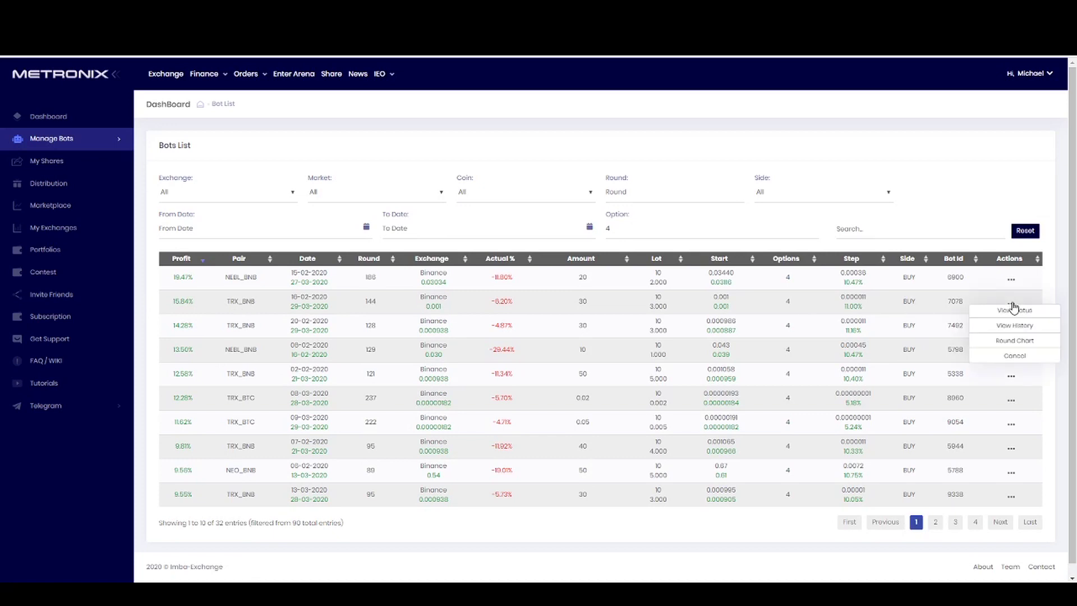
click(1012, 310)
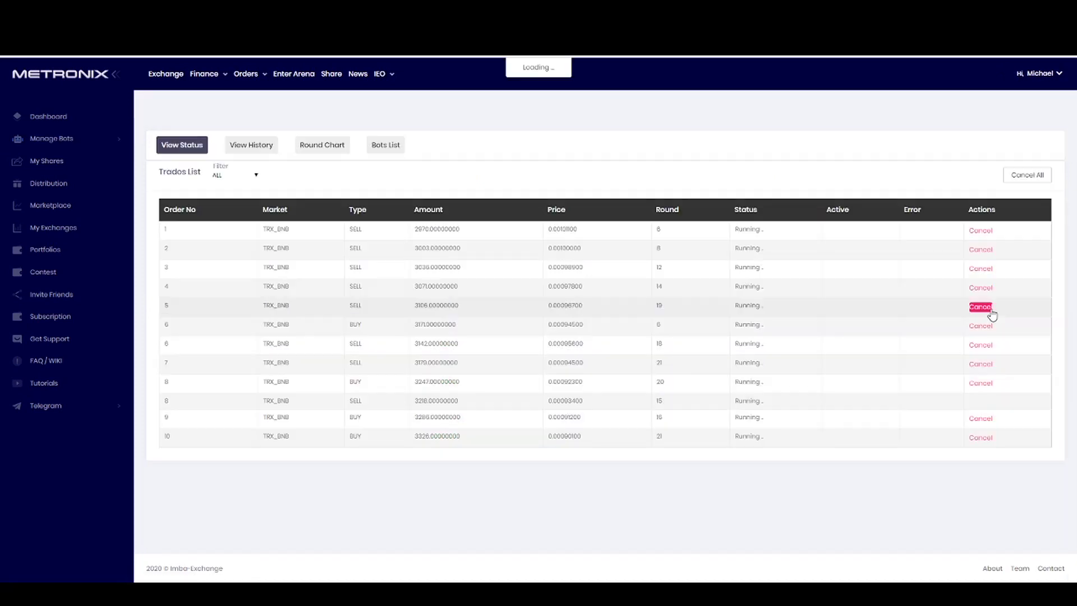
click(255, 151)
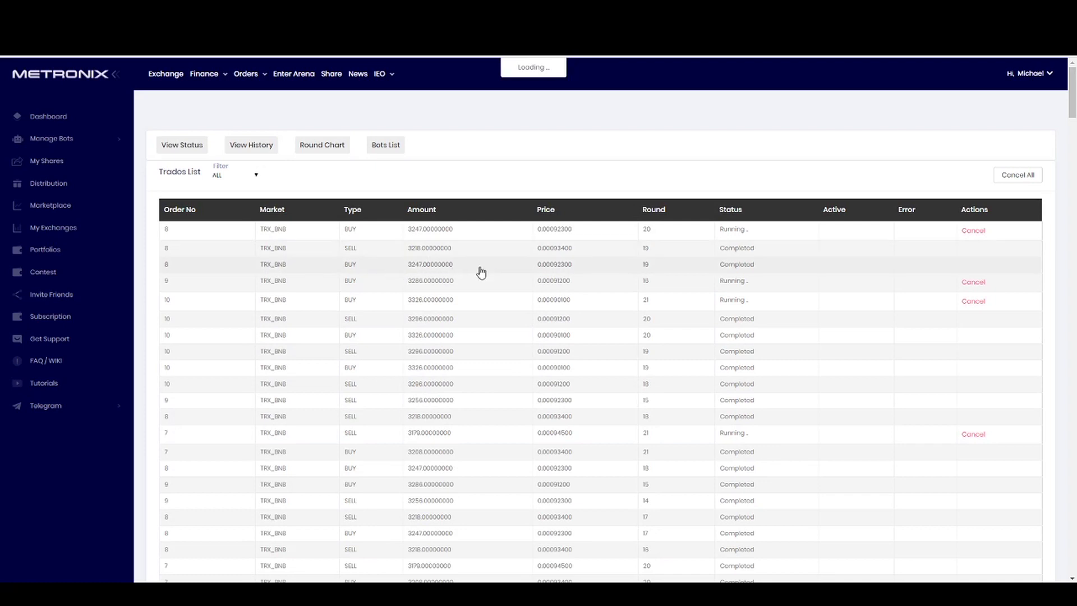
drag(464, 271, 400, 272)
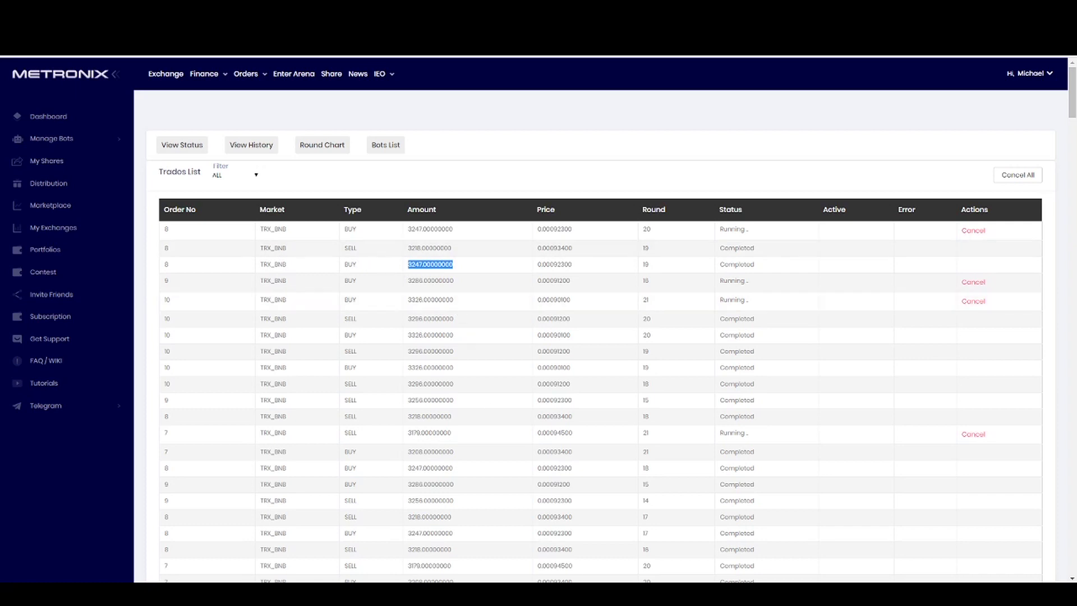
key(alt+Tab)
click(498, 369)
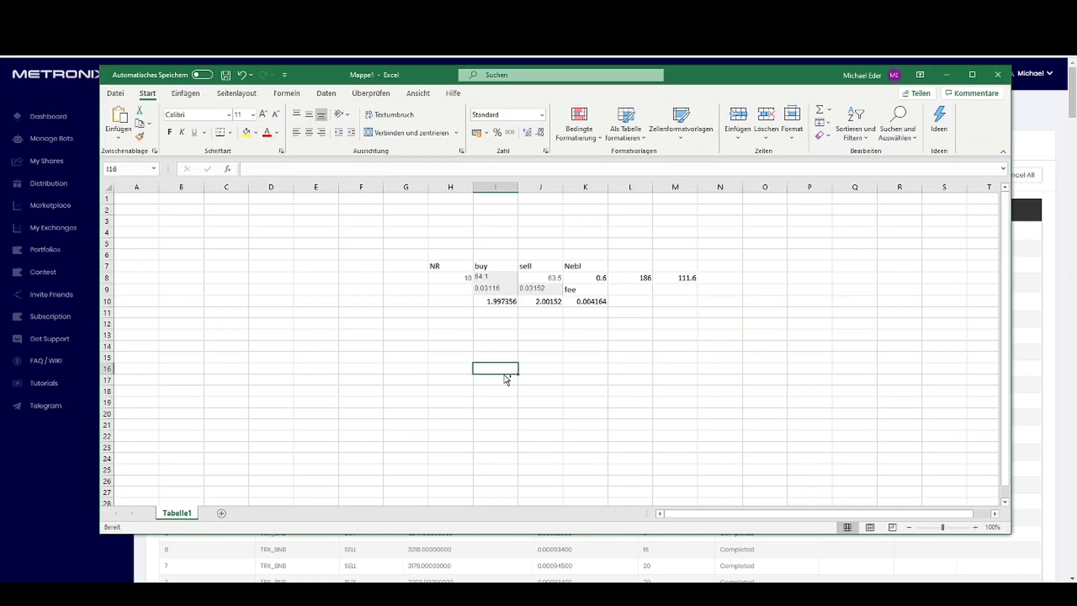
text(3247)
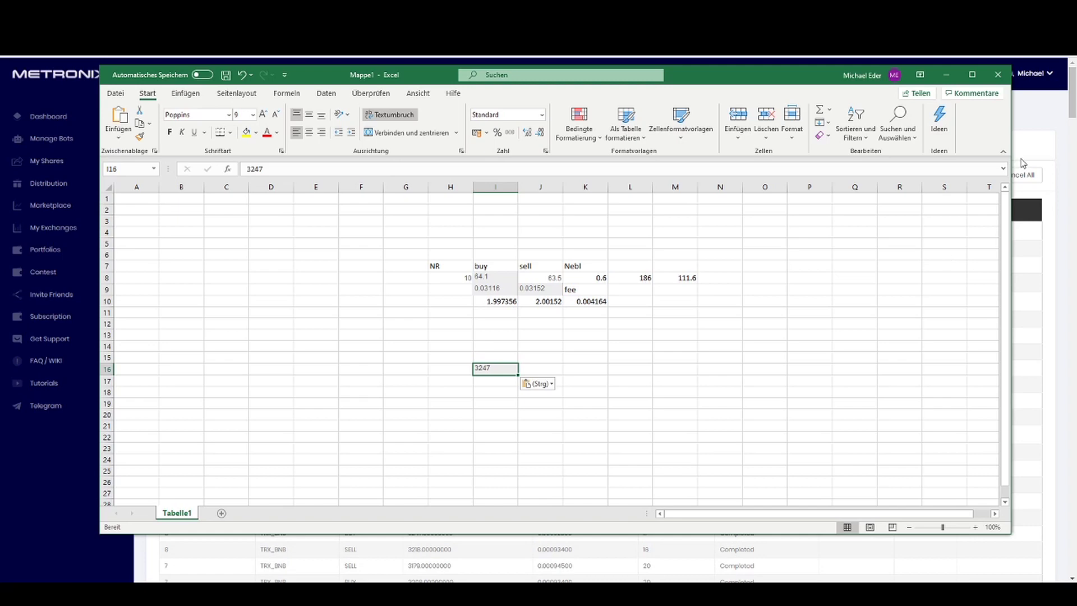
- Copy order 8's completed round 19 sell amount 3218 from the TRX_BNB trade history into Excel cell J16
click(1036, 122)
double_click(418, 251)
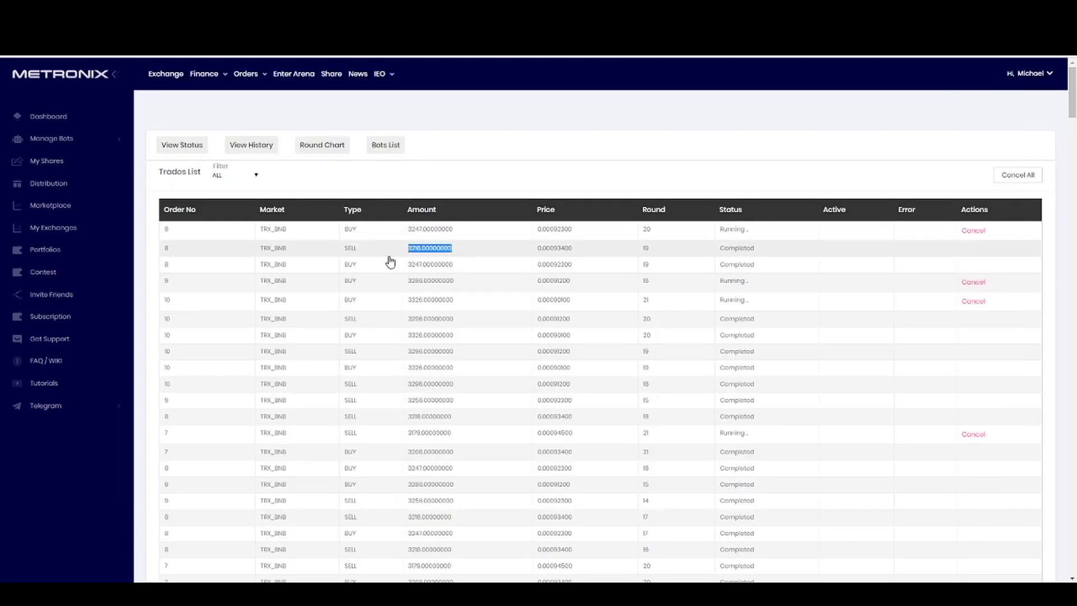
key(alt+Tab)
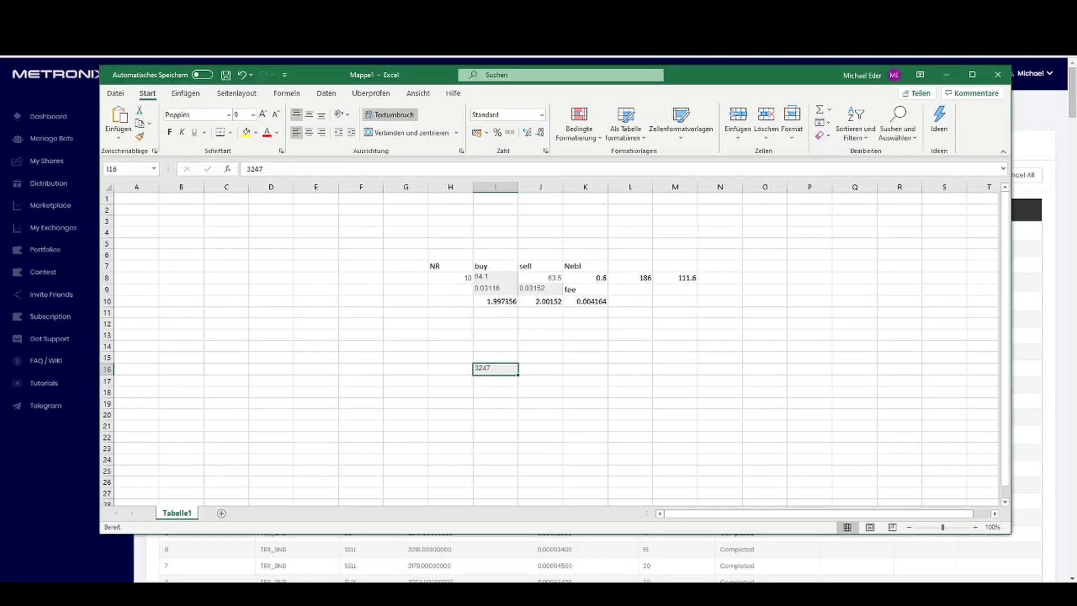
click(544, 373)
text(3218)
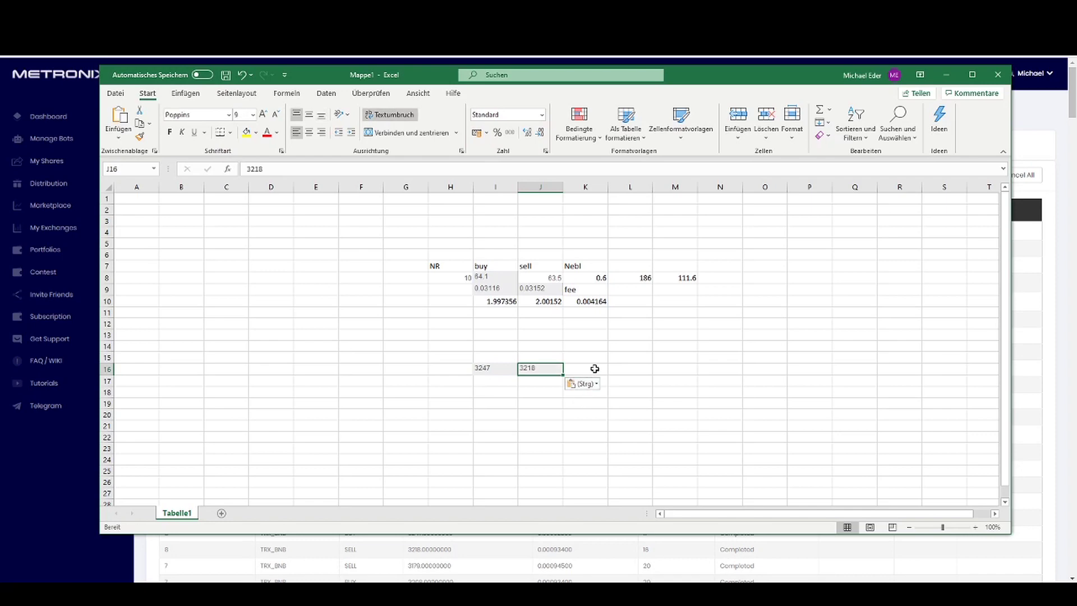
- Calculate the difference between the TRX buy and sell amounts in cell K16 with the formula =I16-J16
click(593, 369)
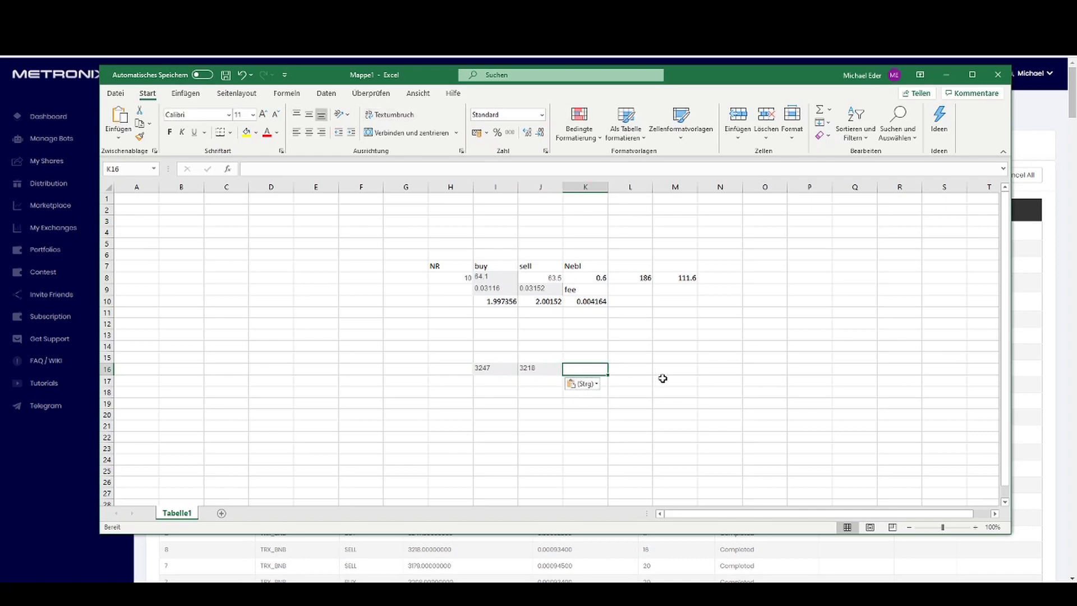
text(=)
key(Left)
key(Left)
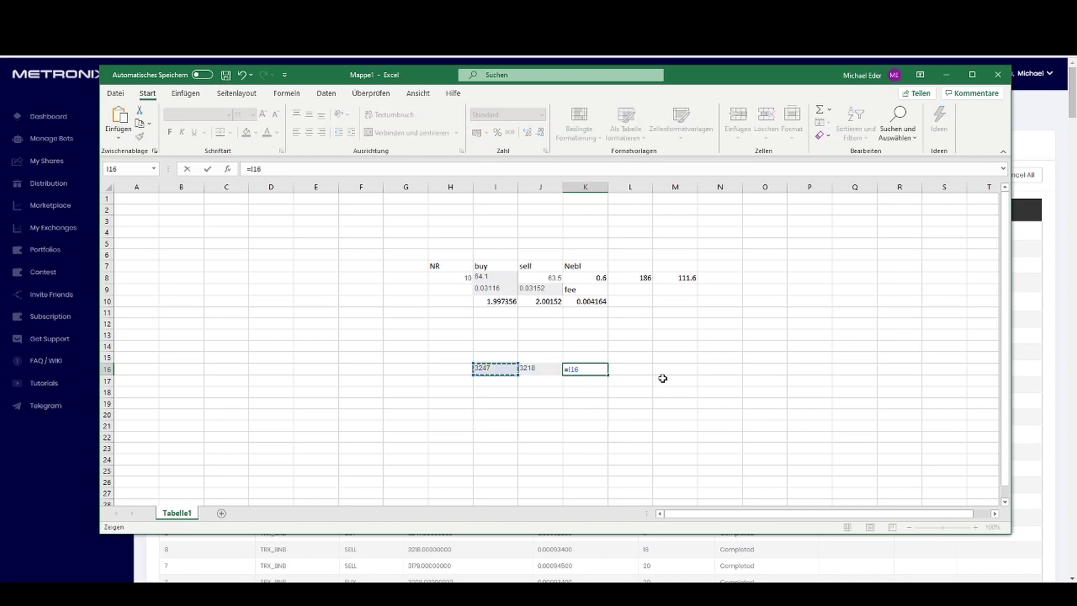
text(-)
key(Left)
key(Return)
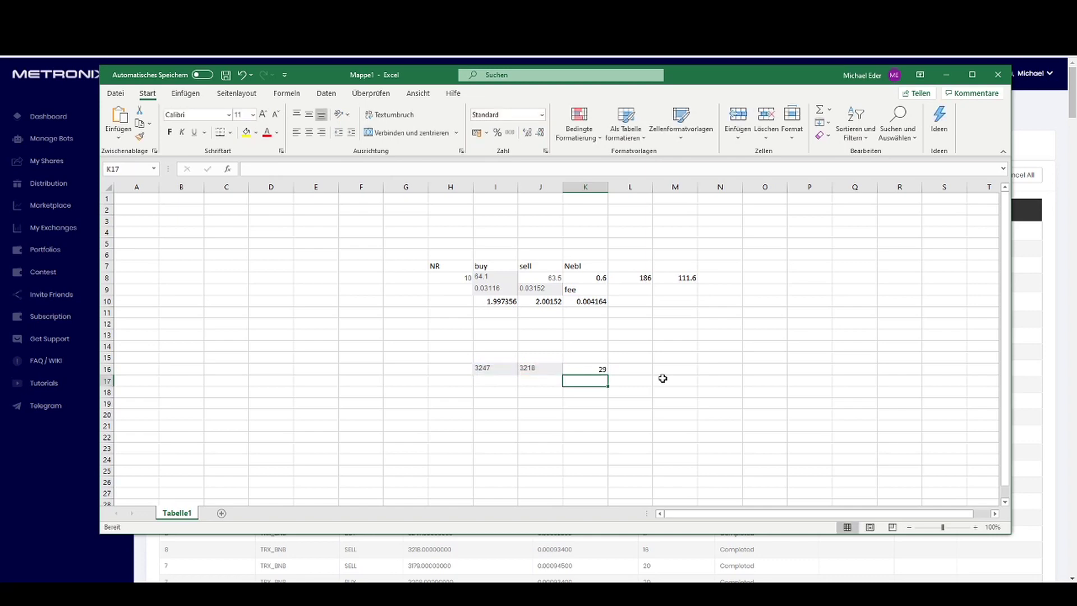
key(Up)
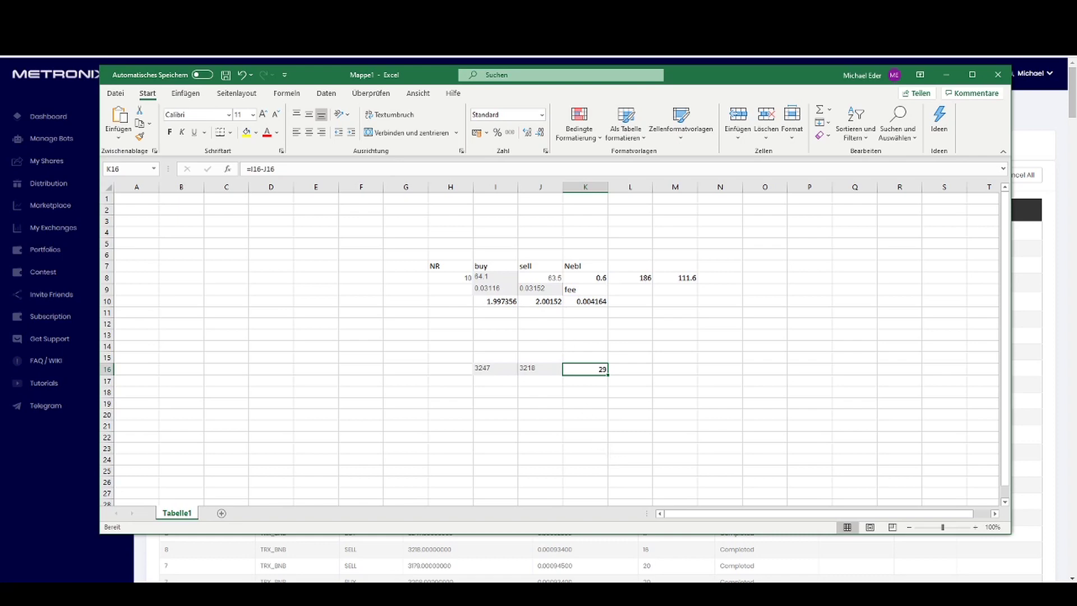
- Open the bots list in a separate browser tab from the trade history and filter it by option 4
key(alt+Tab)
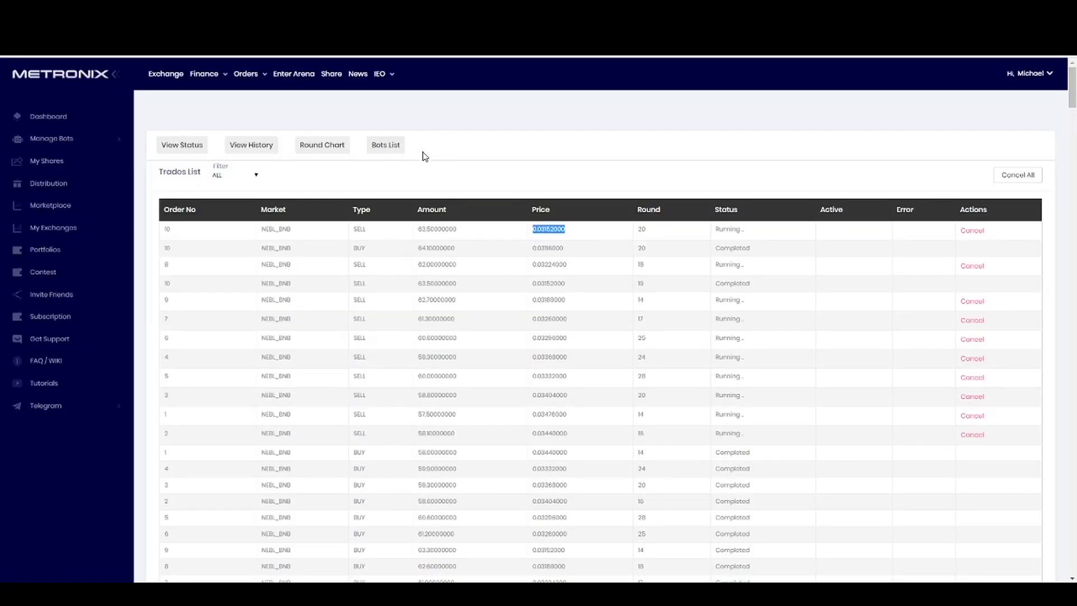
right_click(400, 147)
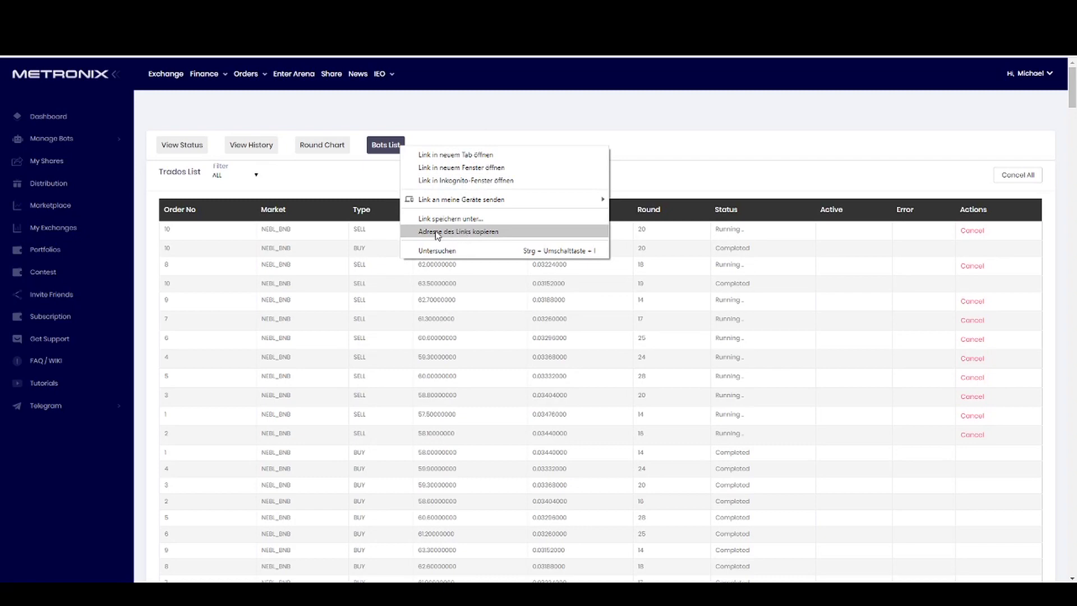
click(445, 156)
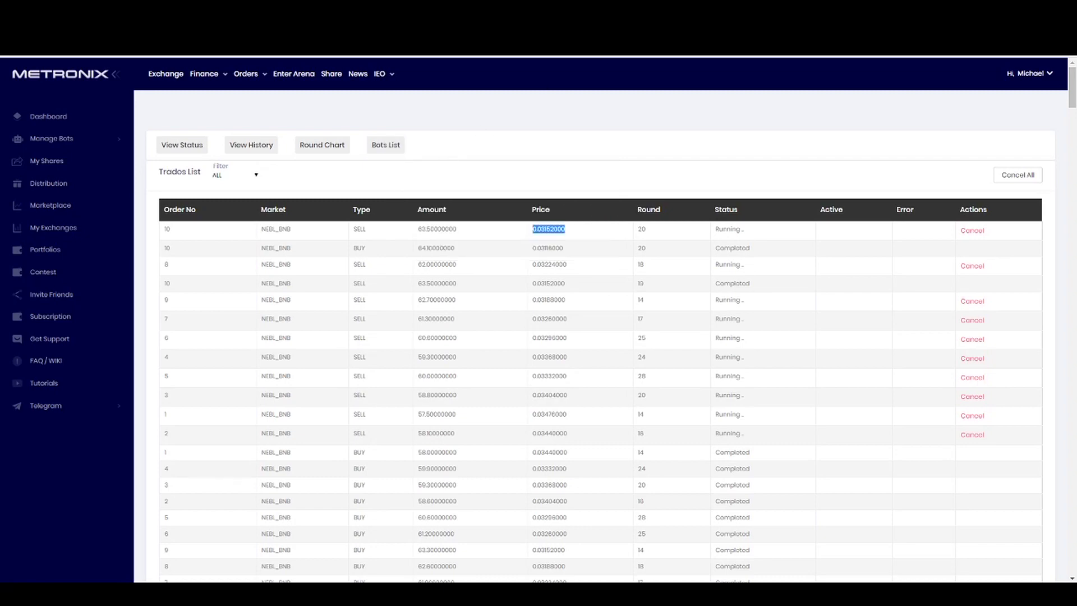
key(ctrl+Tab)
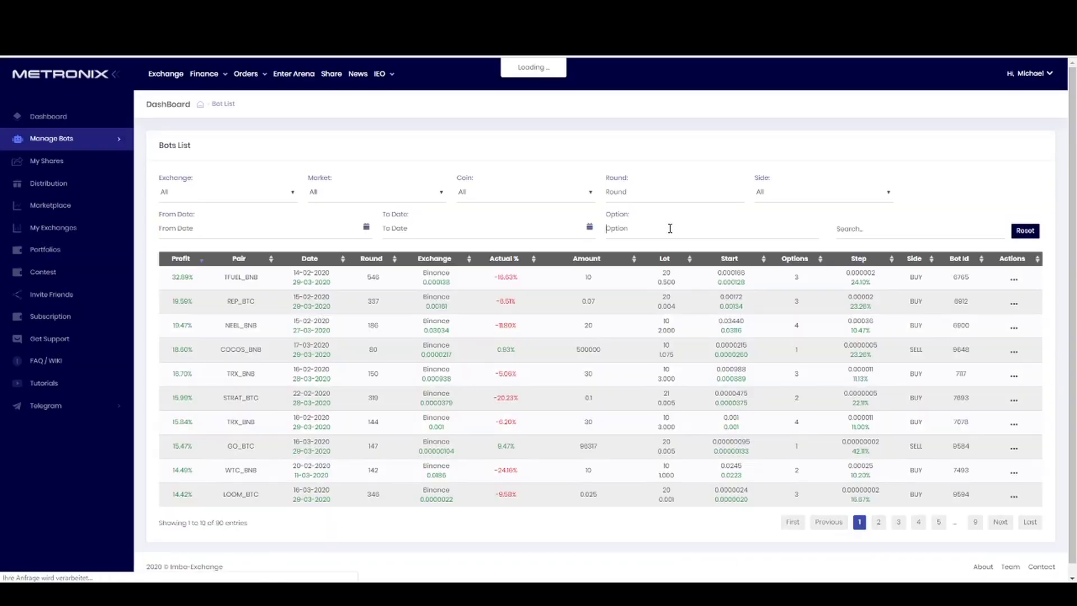
text(4)
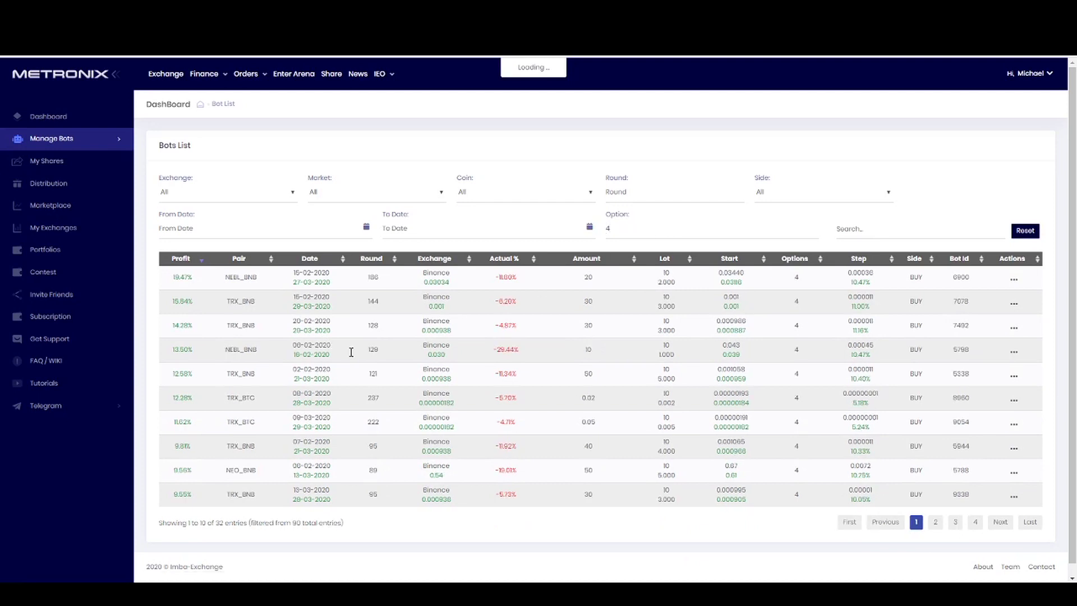
- Copy the round count 144 of the second-listed TRX_BNB bot into Excel cell L16
double_click(374, 303)
key(ctrl+c)
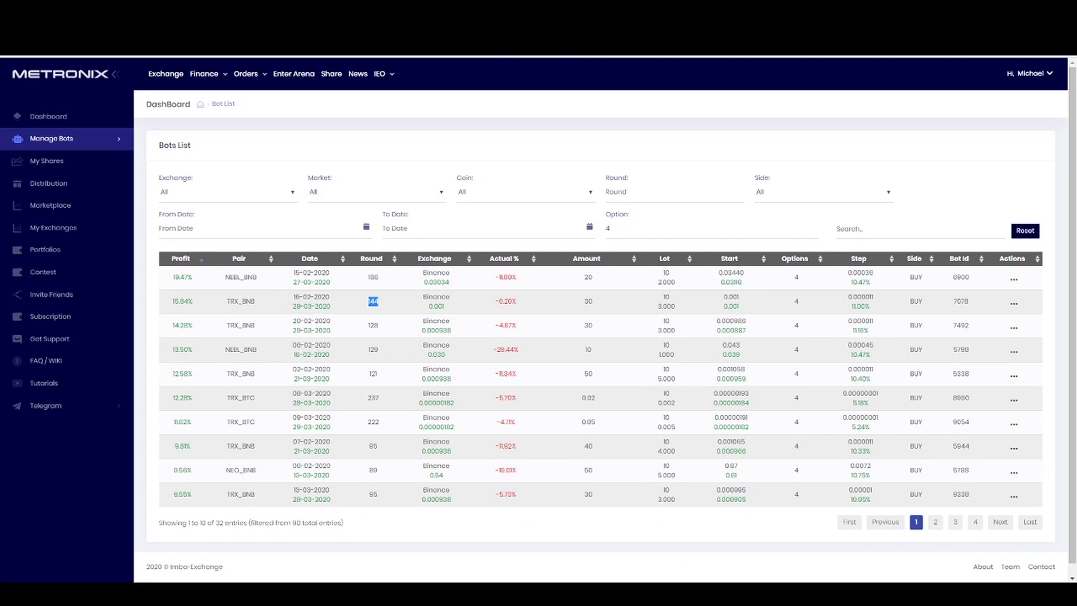
key(alt+Tab)
key(Right)
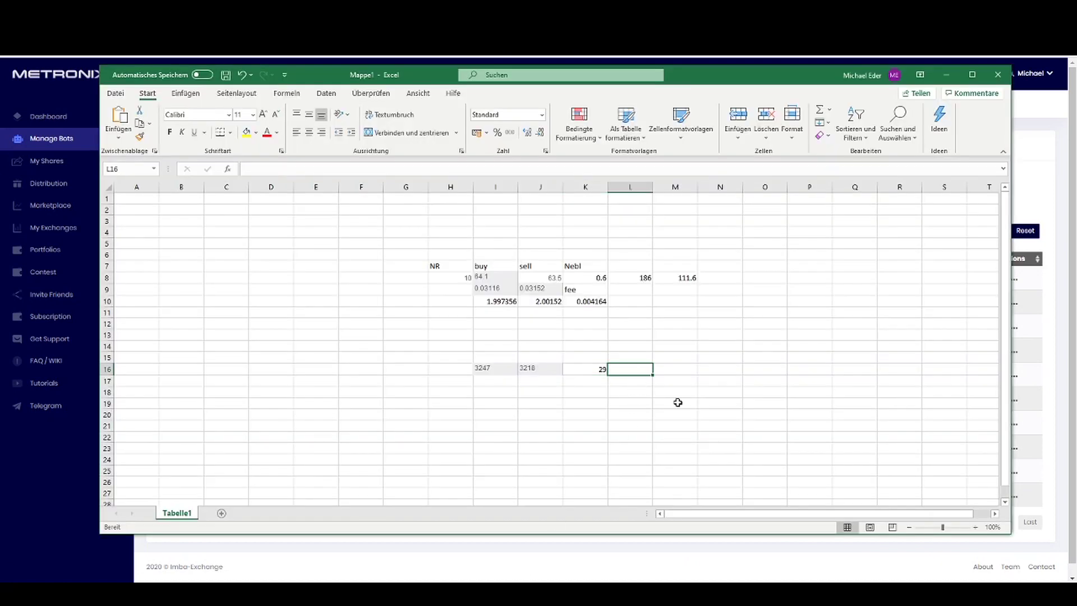
key(ctrl+v)
- Multiply the round count by the TRX difference in cell M16 with the formula =L16*K16
click(685, 370)
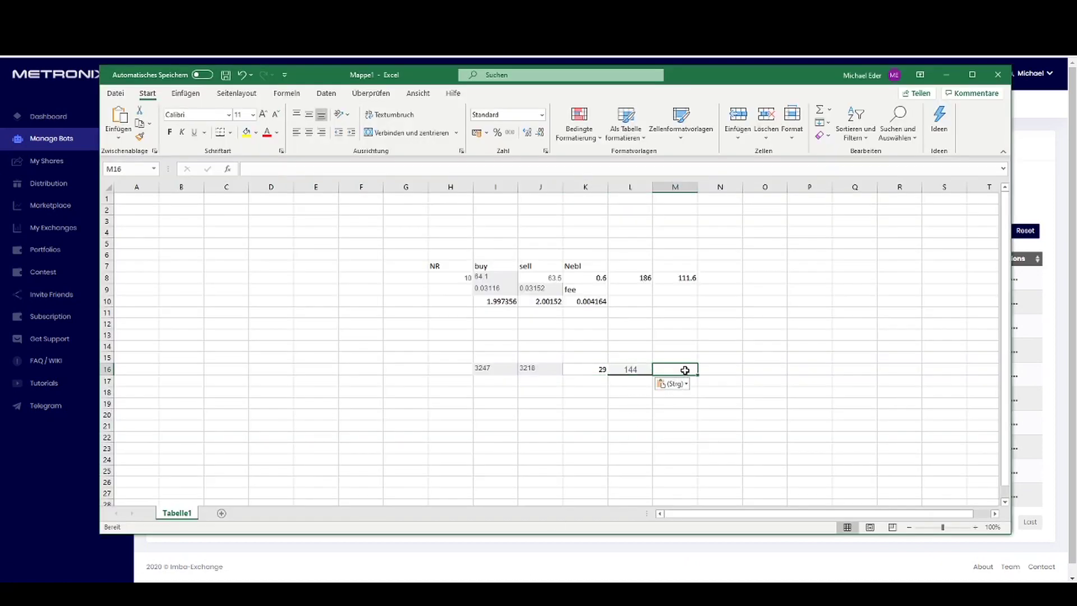
text(=L16*)
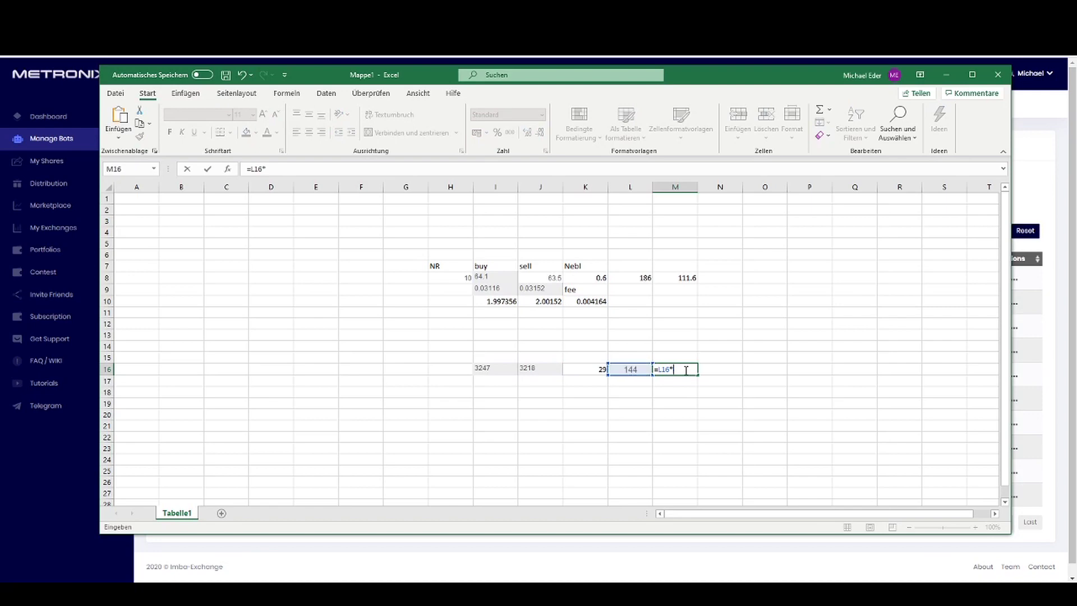
key(Left)
key(Left)
key(Return)
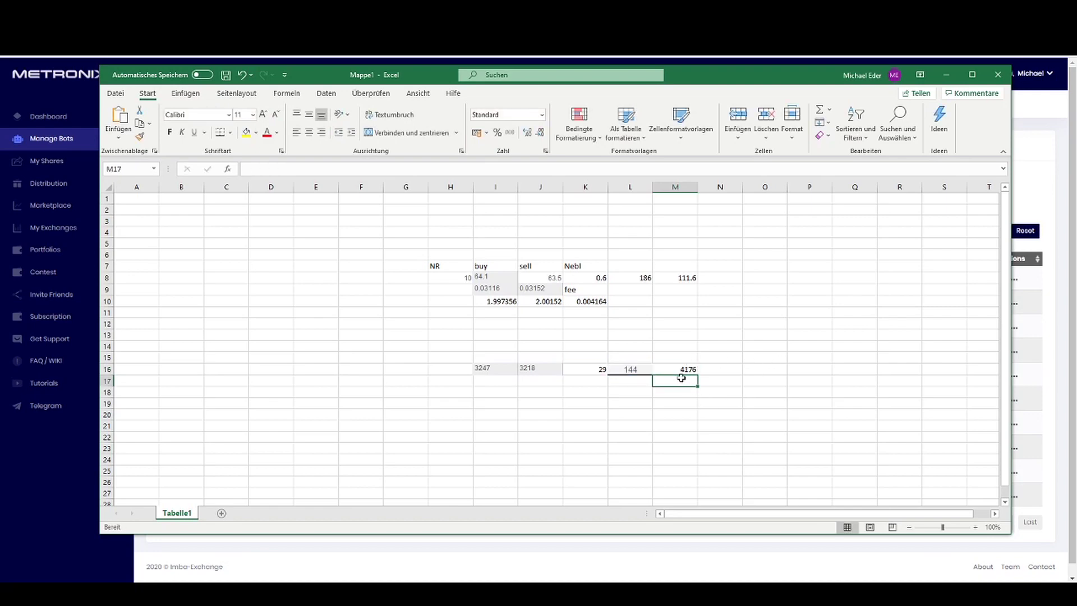
key(Up)
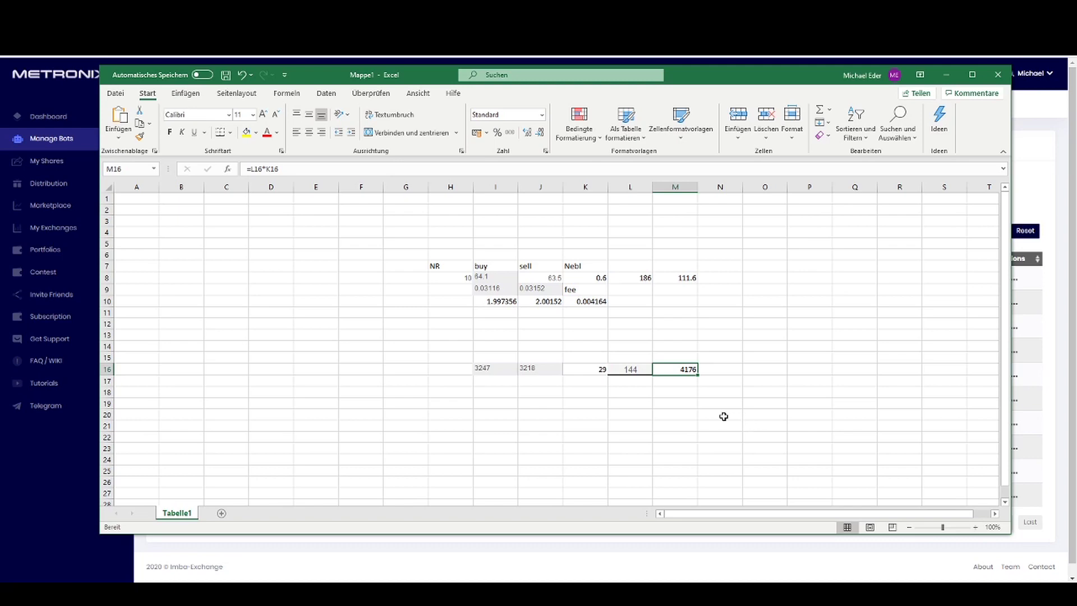
- Label the TRX result by entering Tron in cell M15
click(692, 356)
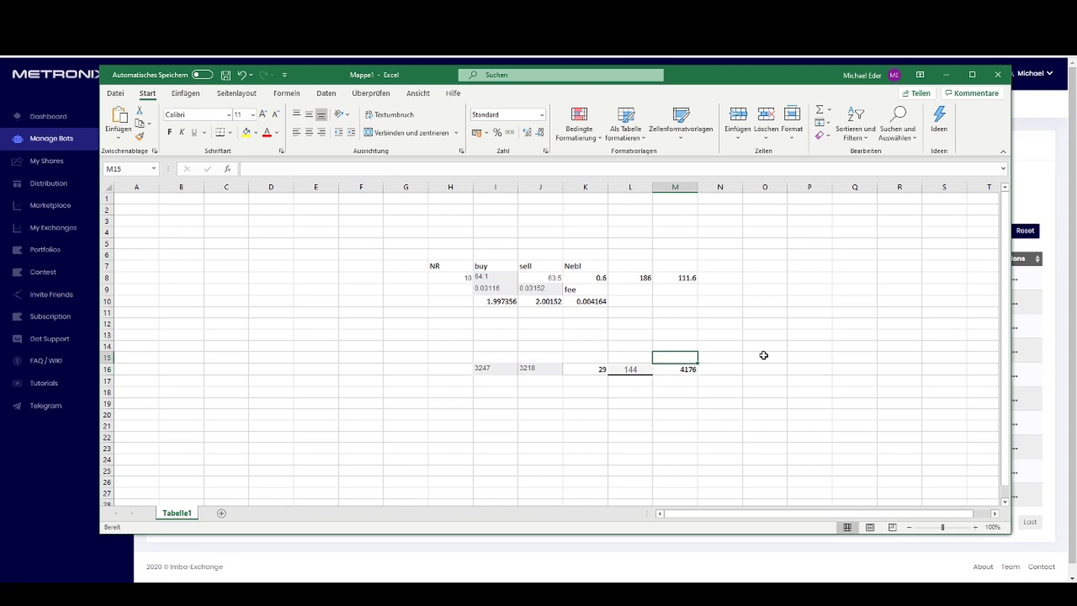
text(Tron)
key(Return)
click(738, 392)
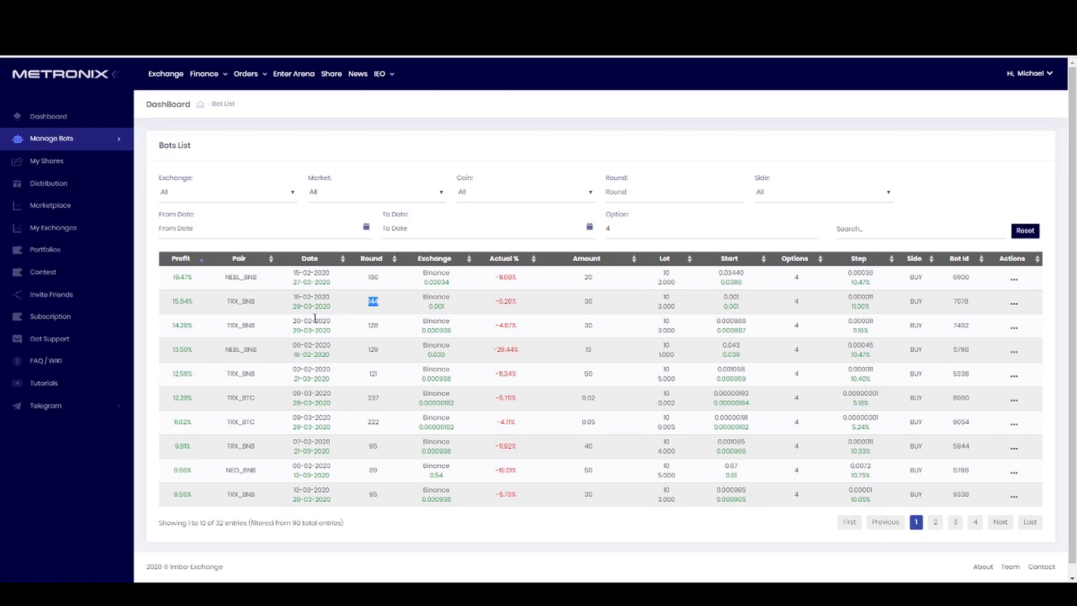
- Highlight the amount of the 144-round TRX_BNB bot in the bots list and return to the Excel sheet
double_click(589, 303)
key(alt+Tab)
click(821, 381)
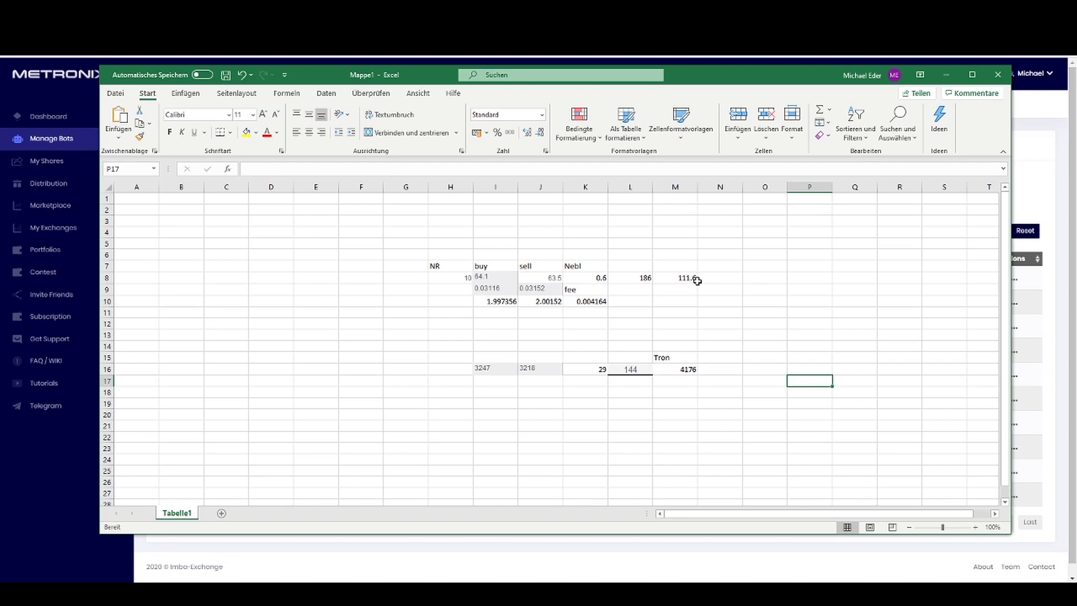
- Open the bot creation form in Metronix and choose Binance, market BNB, coin Neblio and type BUY
key(alt+Tab)
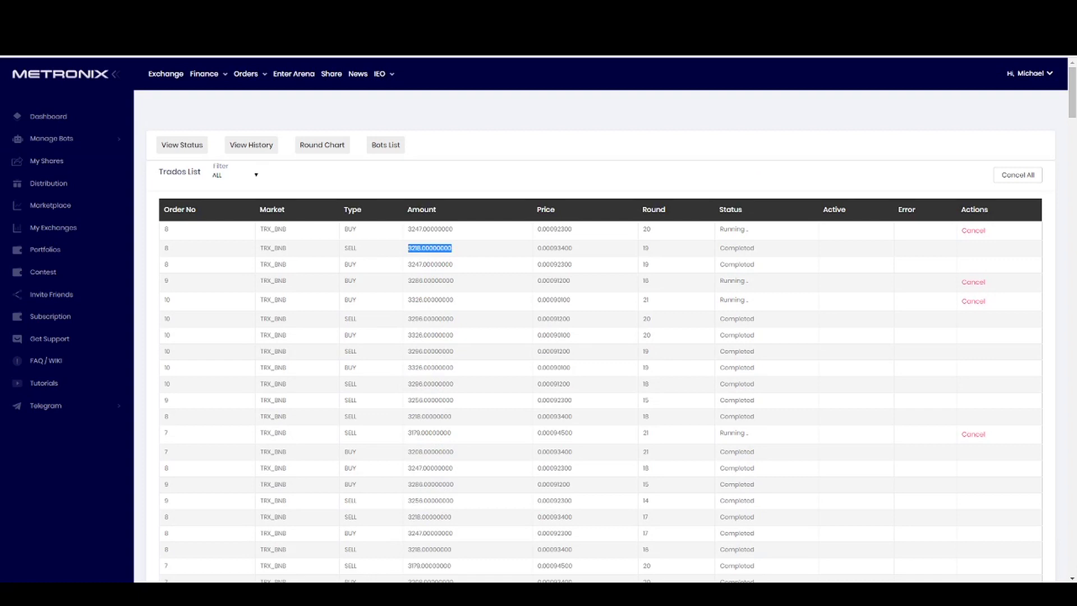
click(79, 139)
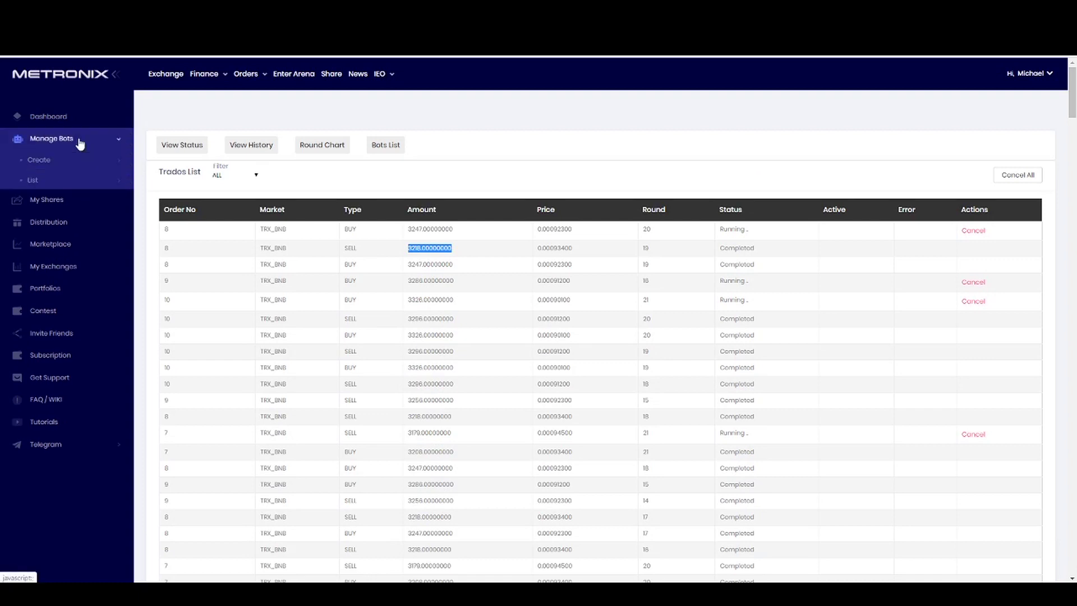
click(57, 163)
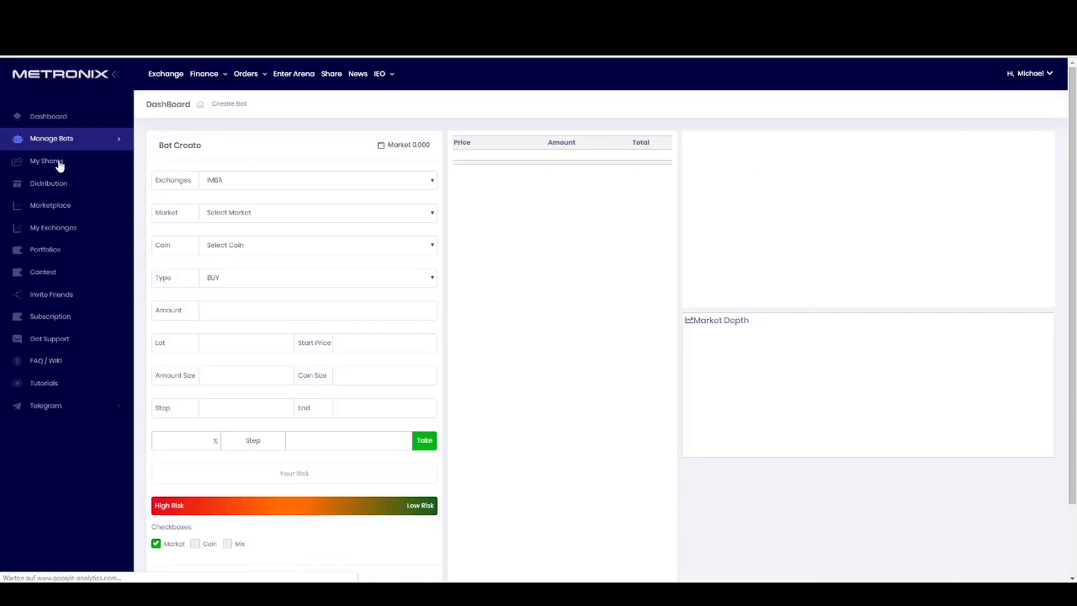
click(249, 186)
click(240, 206)
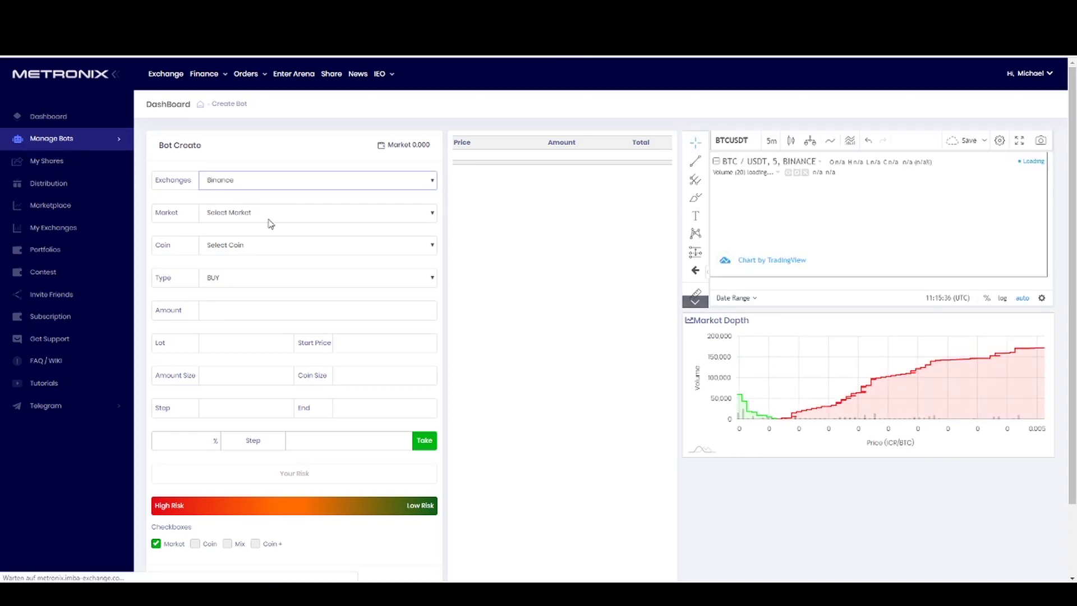
click(269, 218)
click(236, 240)
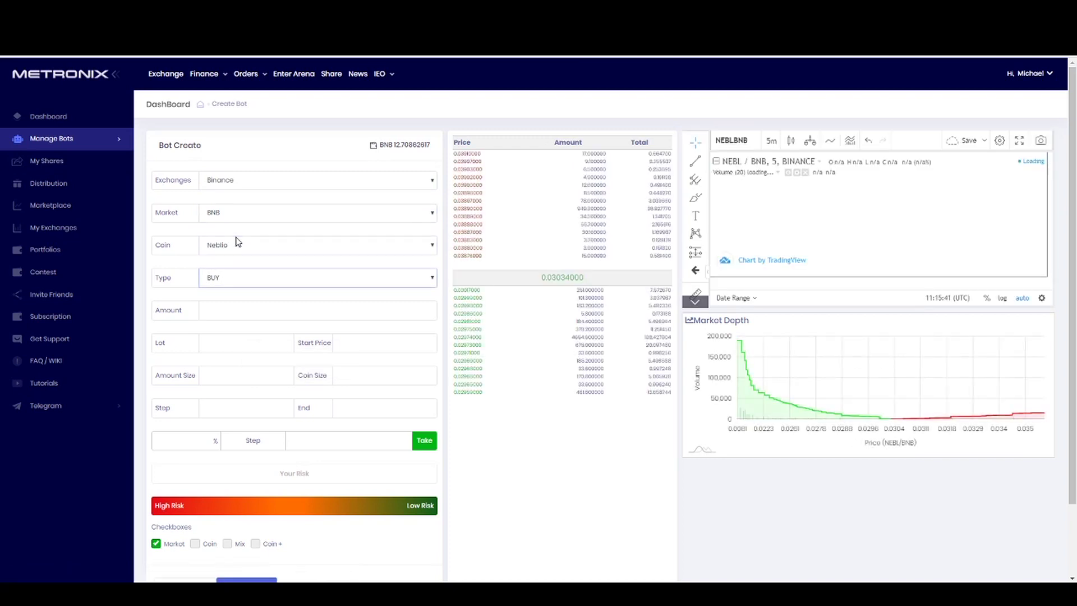
key(Tab)
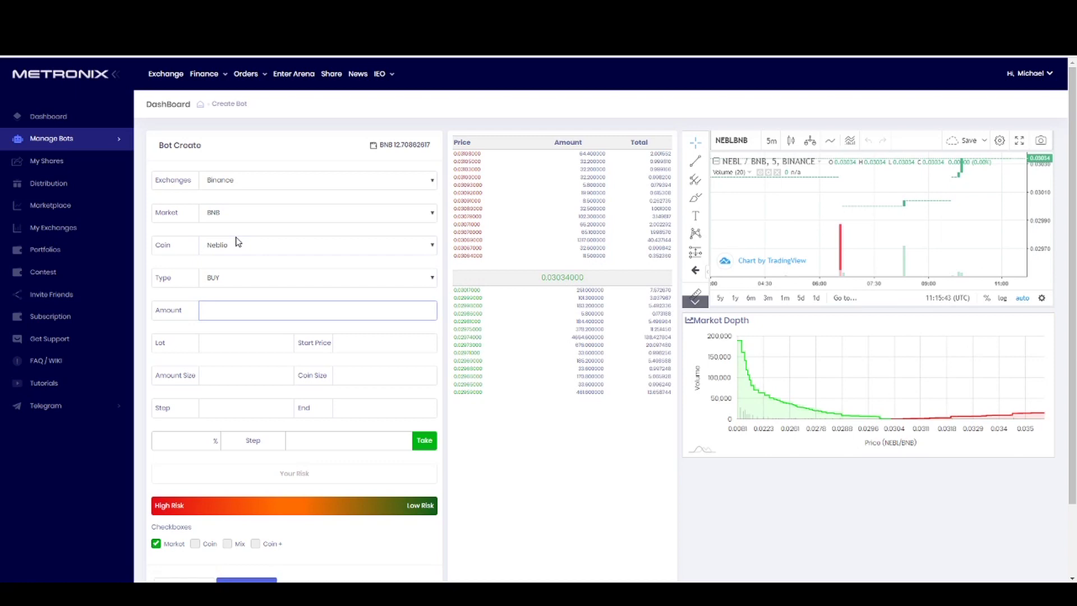
- Set the new bot's amount to 10 and its lot to 10, checking the available BNB balance
text(10)
key(Tab)
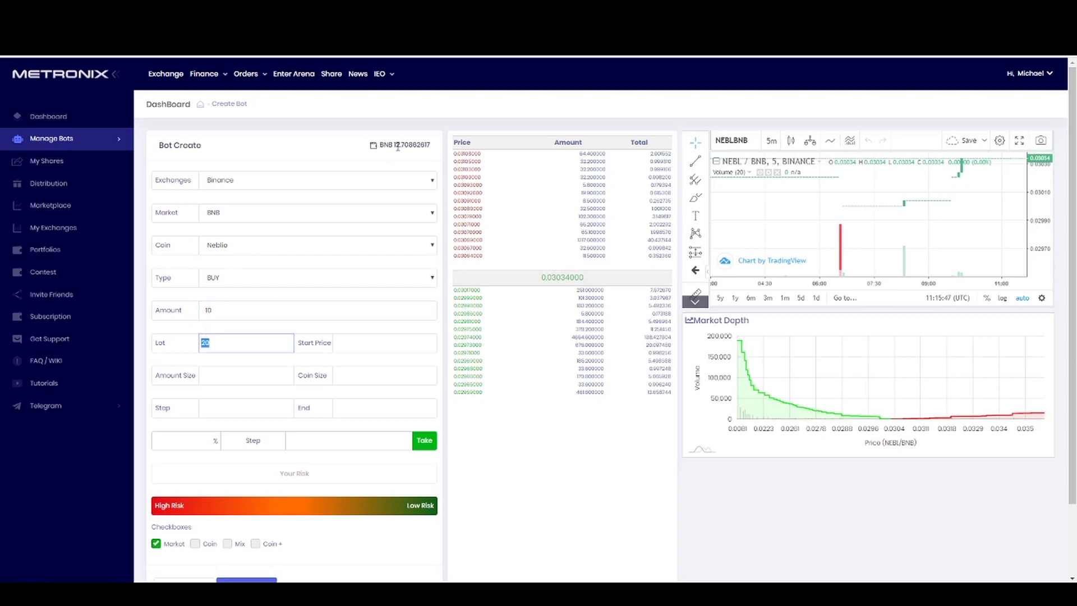
drag(395, 144, 431, 146)
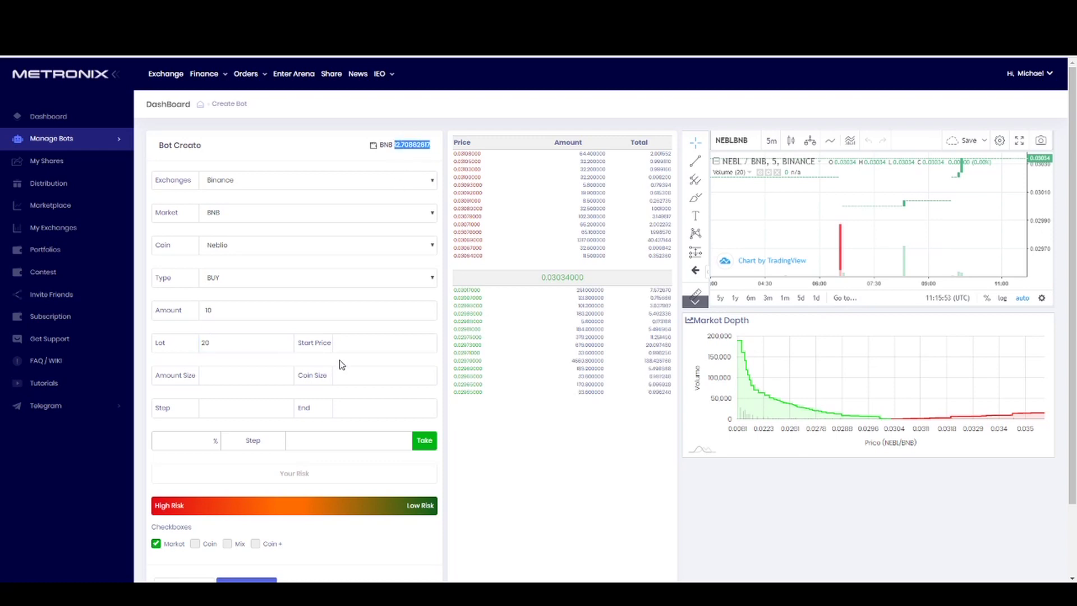
click(218, 344)
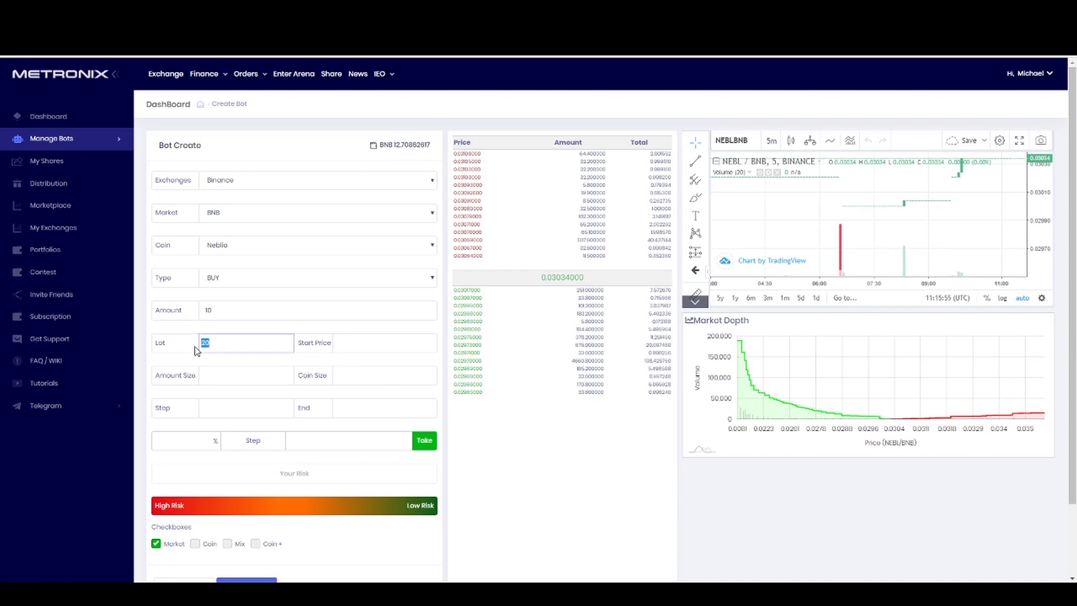
click(377, 344)
double_click(232, 342)
text(10)
key(Tab)
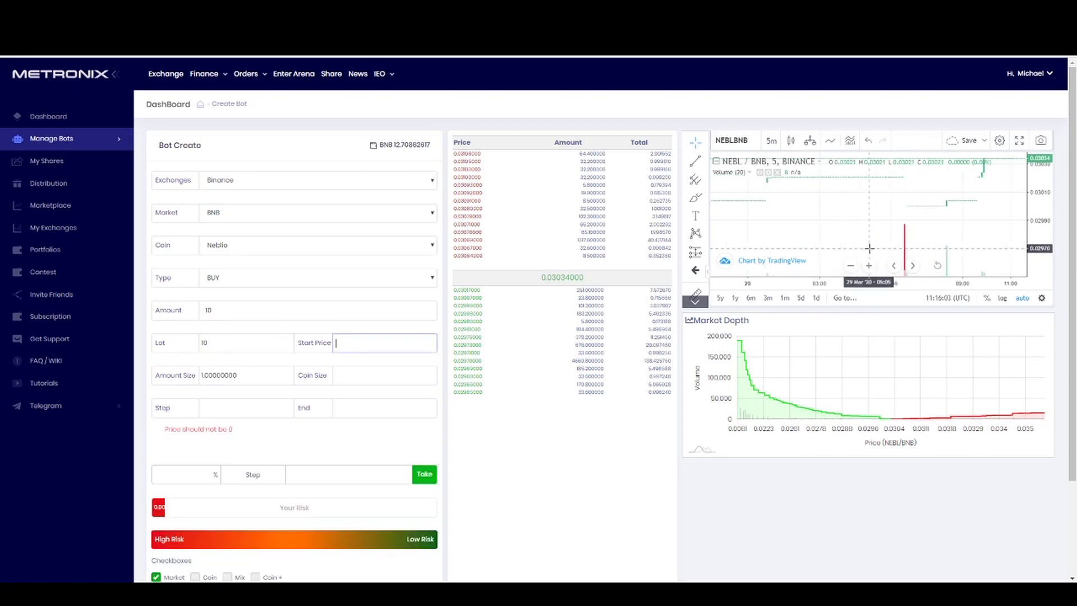
- Check the NEBL/BNB price chart and set the start price to the highest listed sell order price, 0.03108
scroll(884, 243, down, 5)
scroll(885, 243, down, 3)
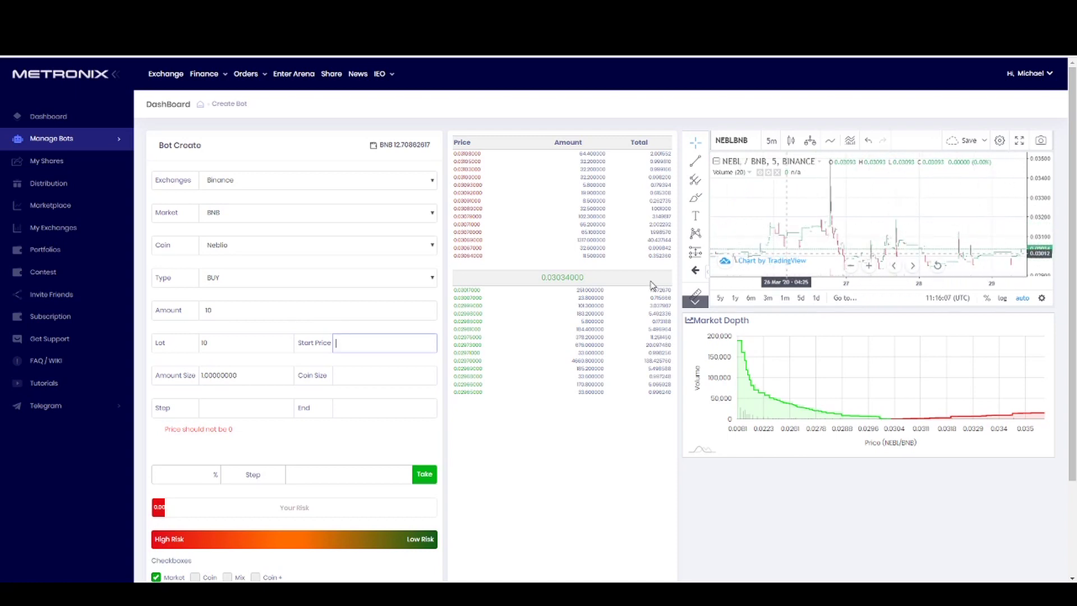
double_click(474, 153)
key(ctrl+c)
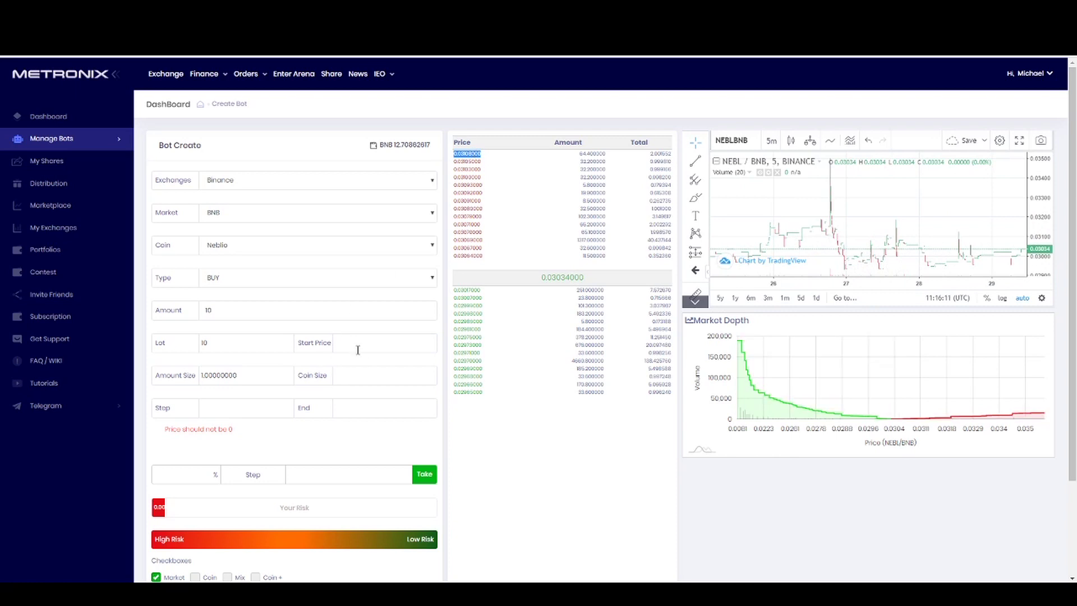
click(416, 343)
key(ctrl+v)
key(BackSpace)
key(BackSpace)
key(BackSpace)
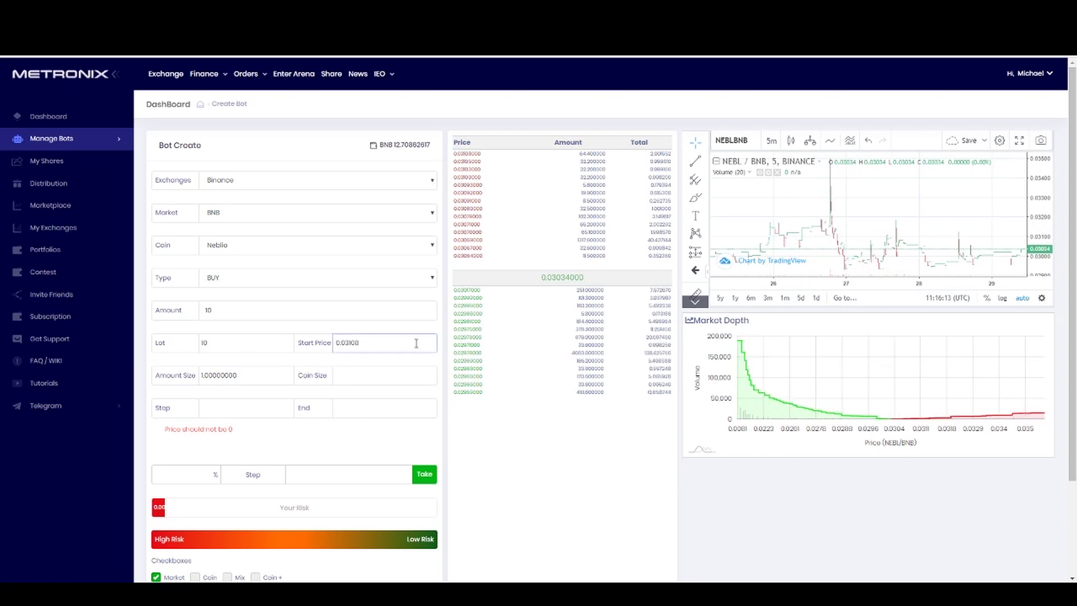
key(Tab)
- Set the bot's step to 0.00033 and review the resulting price range
click(256, 409)
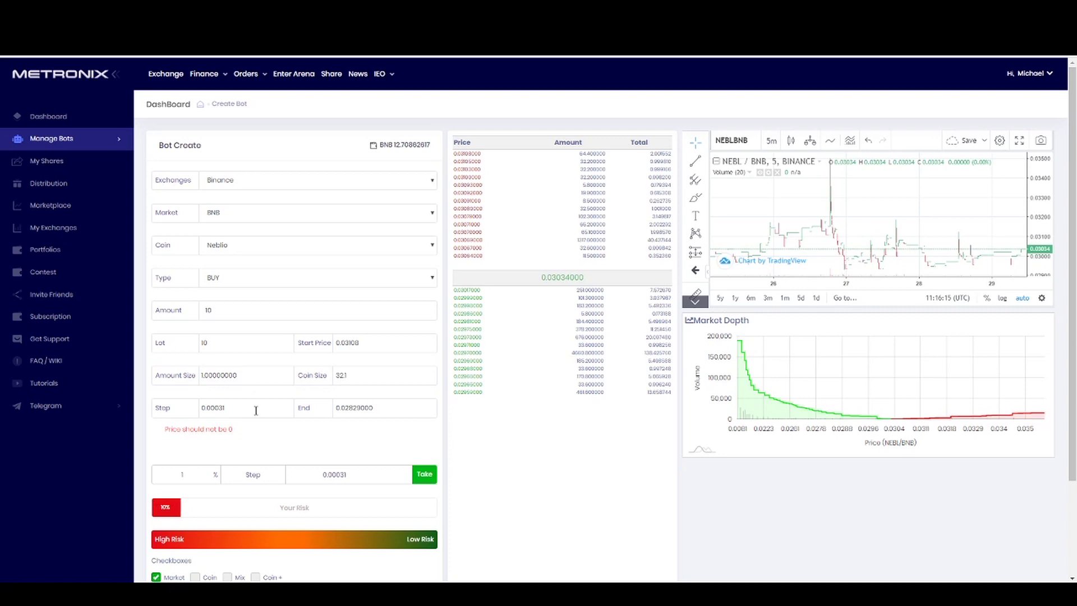
text(3)
key(Tab)
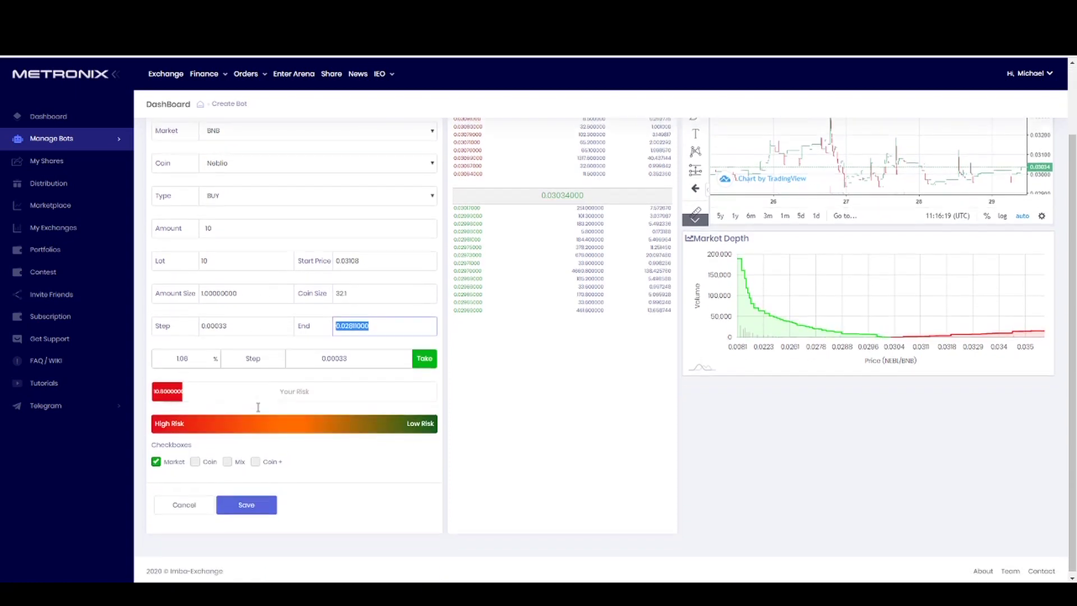
scroll(256, 409, down, 2)
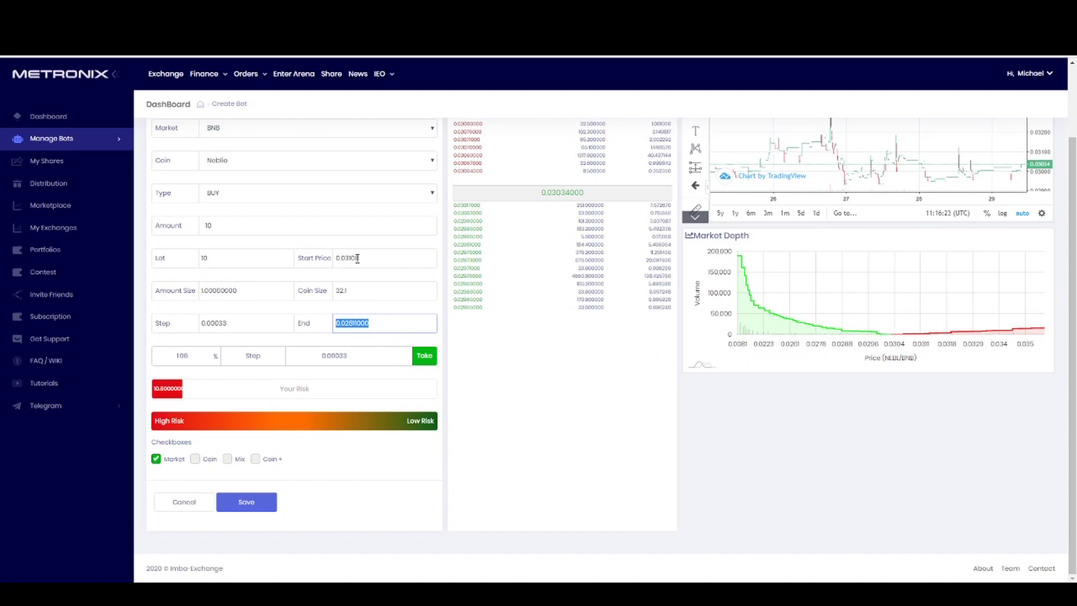
drag(344, 259, 357, 259)
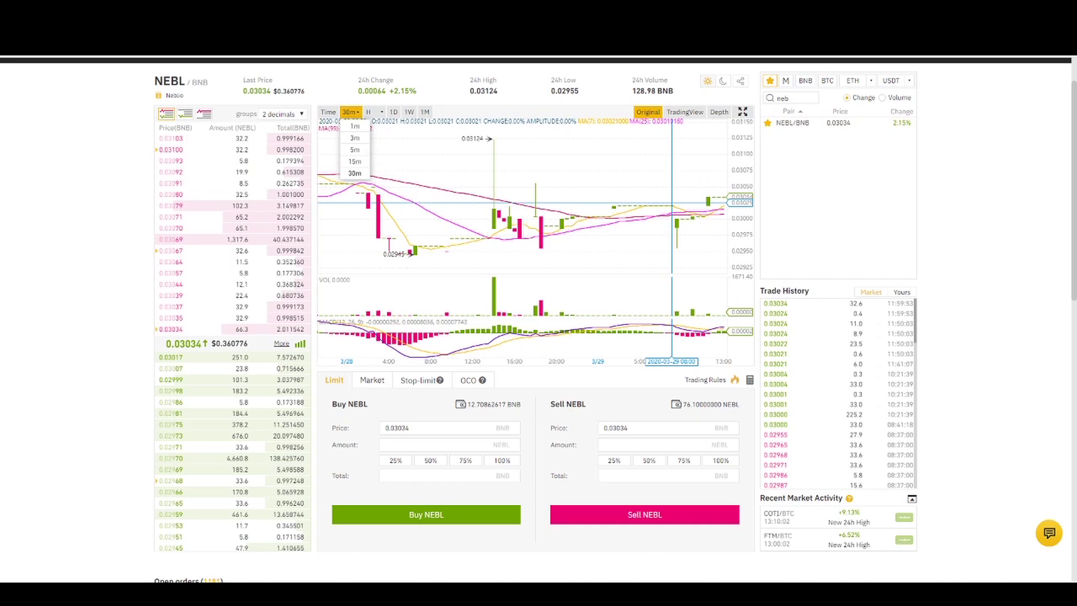
- Switch the NEBL/BNB chart on Binance to an hour-based interval
click(375, 111)
click(383, 156)
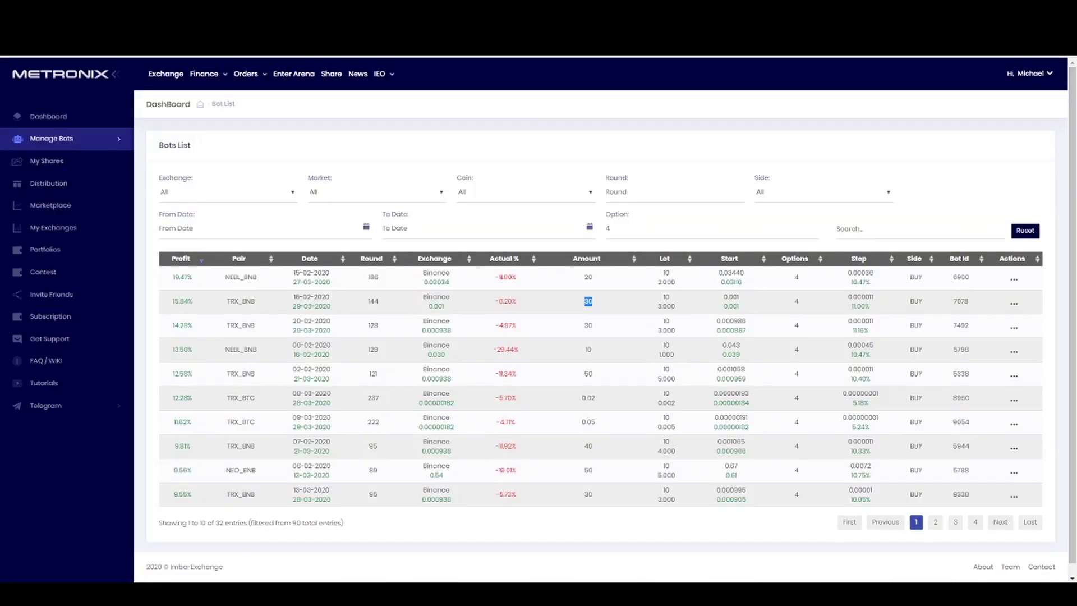
- Search the Metronix bots list for nebl, compare the bots' start and end prices, and sort by start price in descending order
text(nebl)
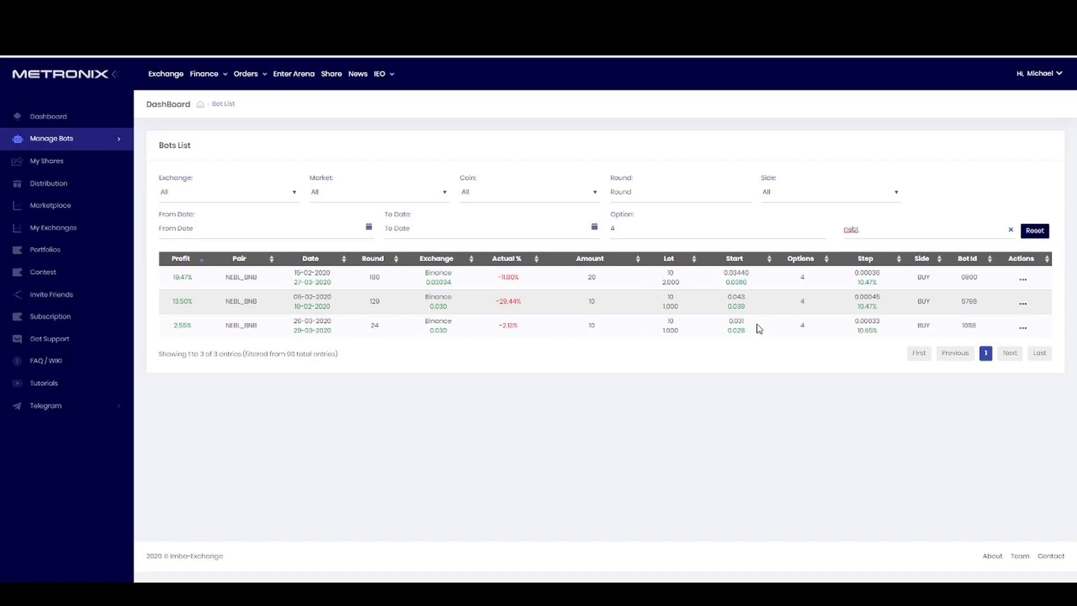
drag(751, 273, 711, 302)
drag(752, 336, 709, 334)
click(736, 259)
click(735, 260)
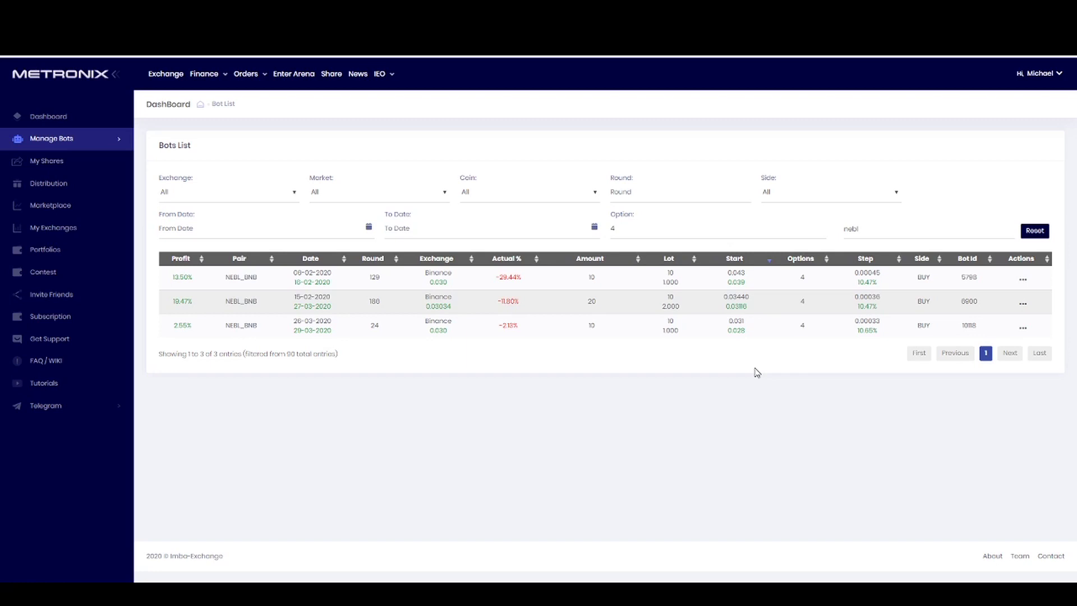
- Replace the bots list search term with trx
drag(893, 226, 815, 230)
text(trx)
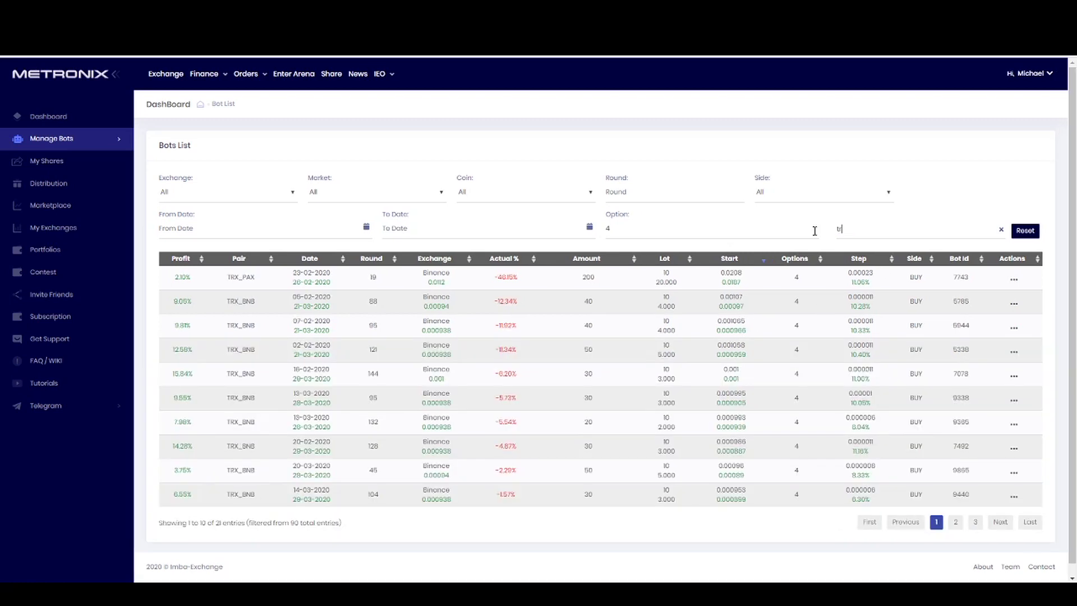
- Filter the trx bots to the BNB market and sort them by start price in descending order
click(733, 263)
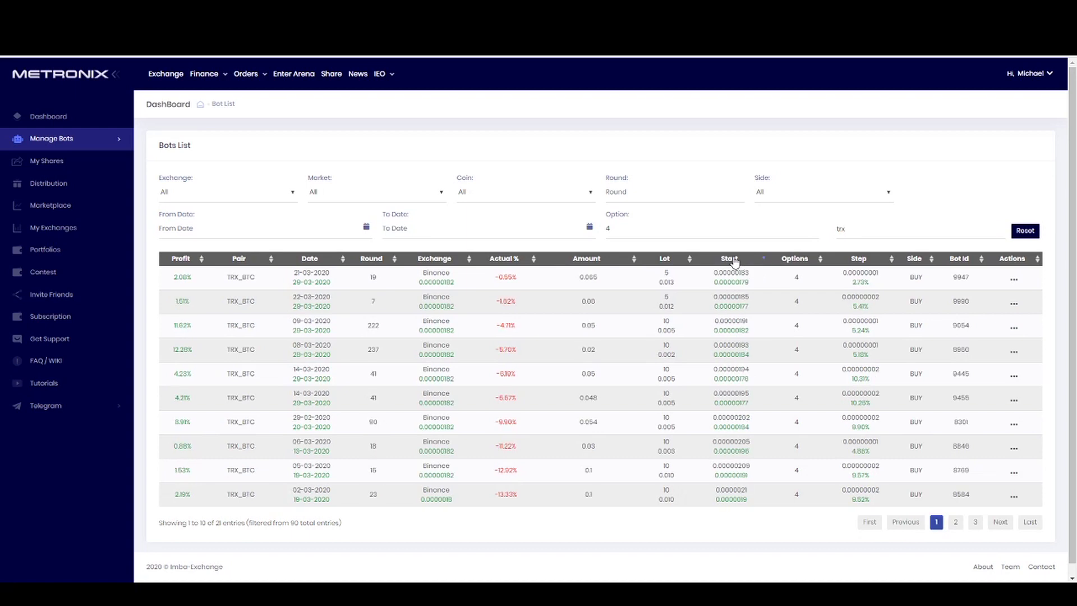
click(383, 198)
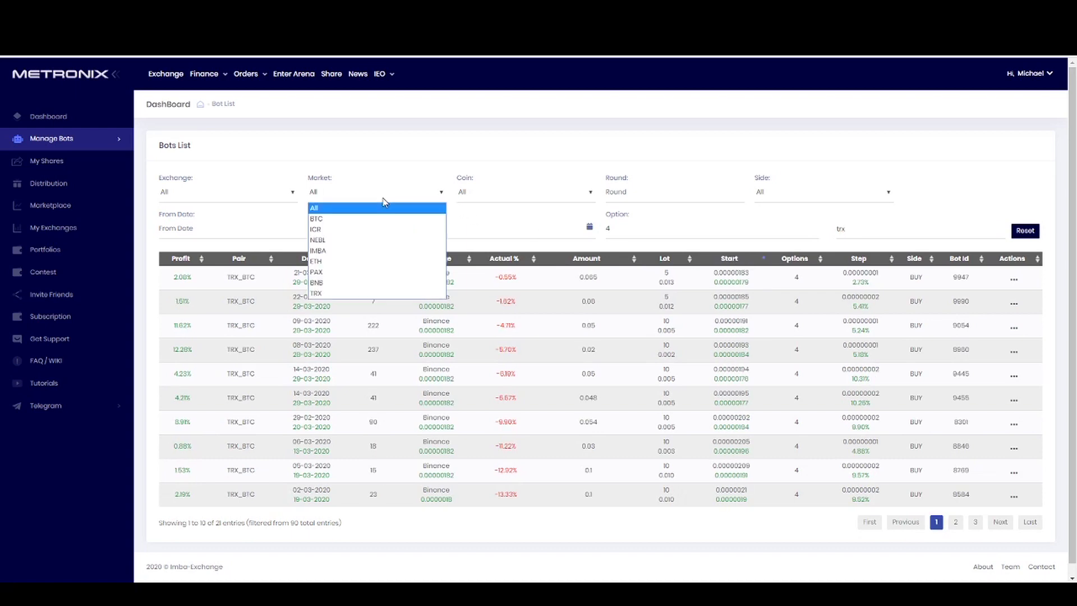
text(bn)
key(Return)
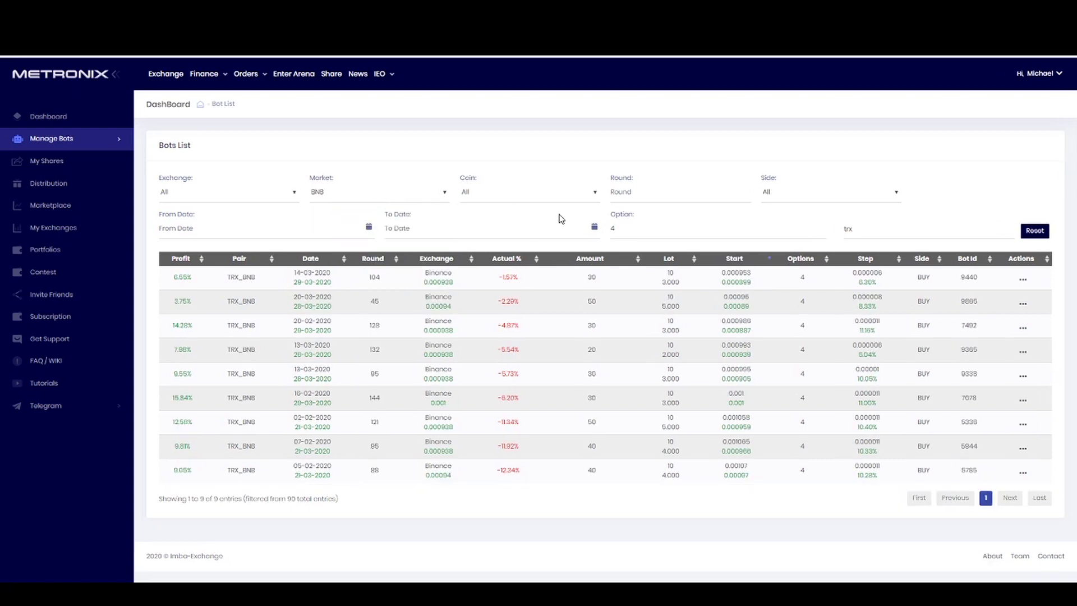
click(738, 261)
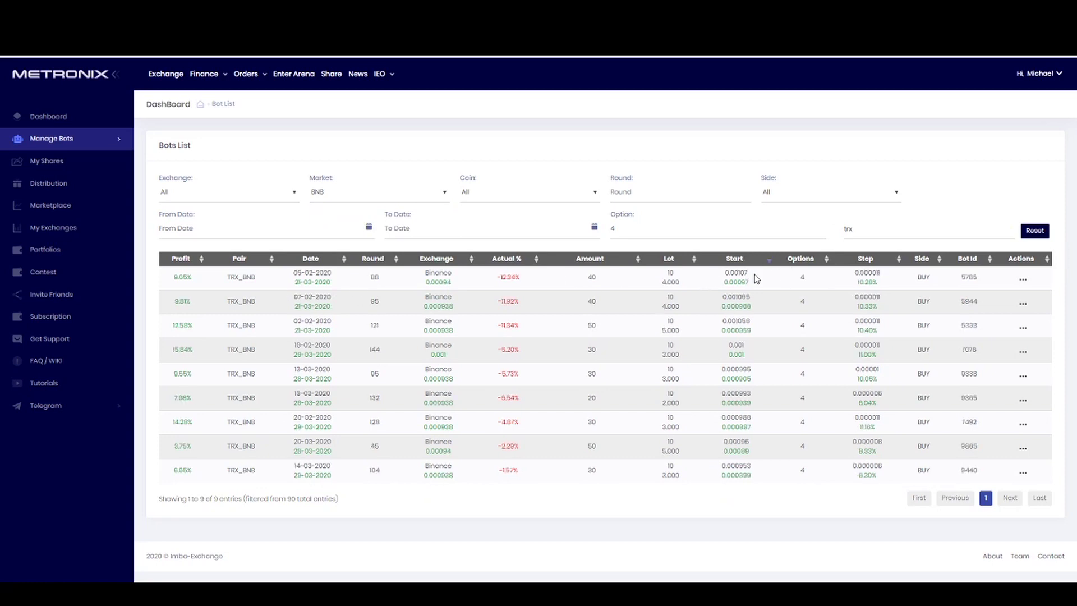
- Compare the start and end prices of the highest-priced TRX_BNB bot with those of the bot dated 20-03-2020
drag(749, 274, 695, 275)
click(771, 298)
double_click(756, 275)
drag(752, 459, 701, 456)
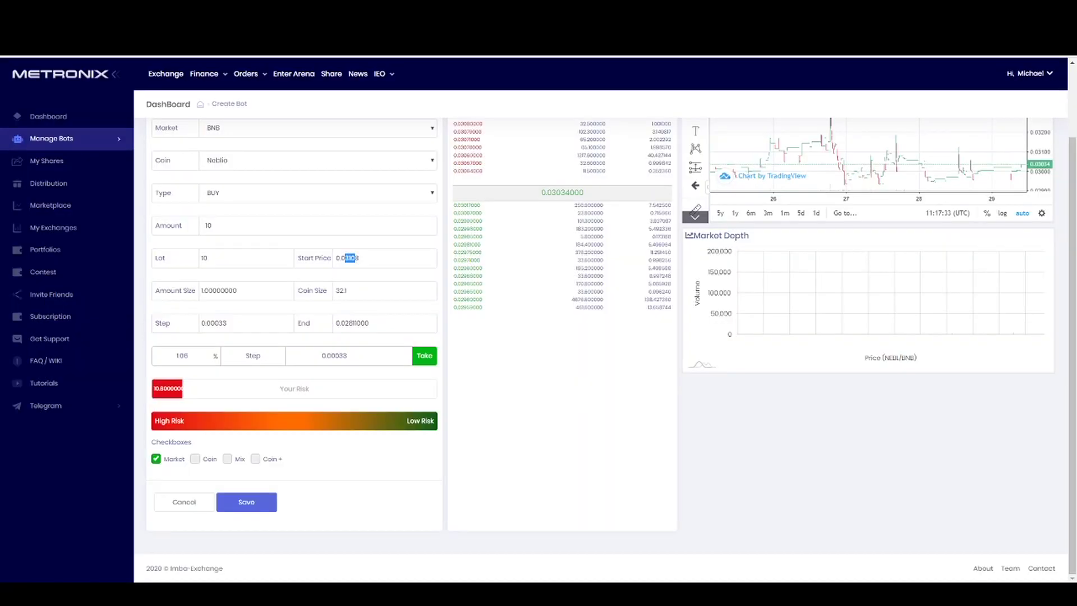
- Return to the NEBL/BNB bot creation form and examine its start price and coin size
click(398, 255)
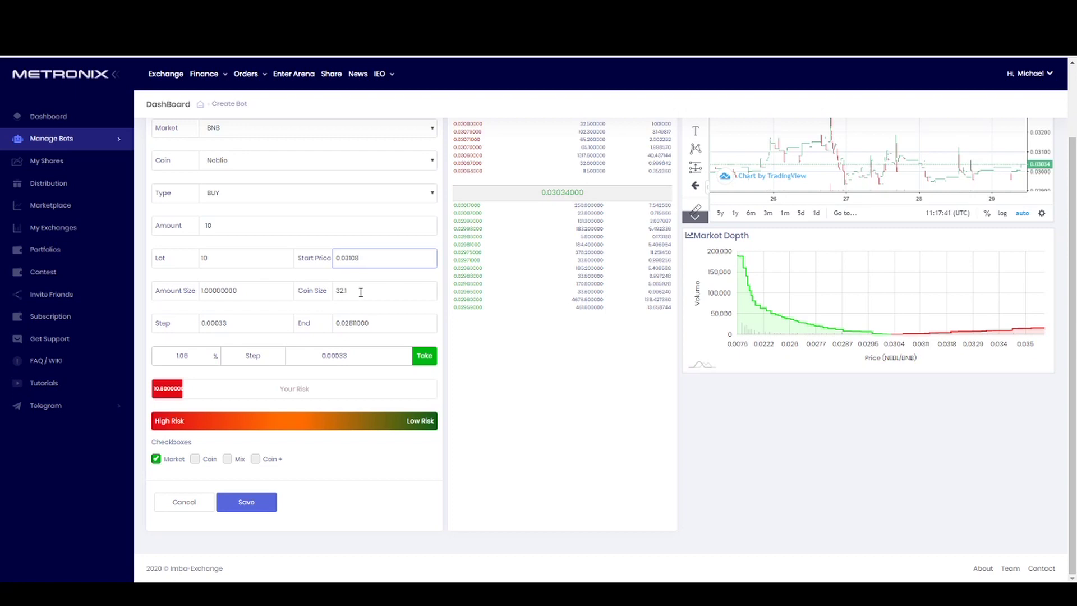
double_click(361, 291)
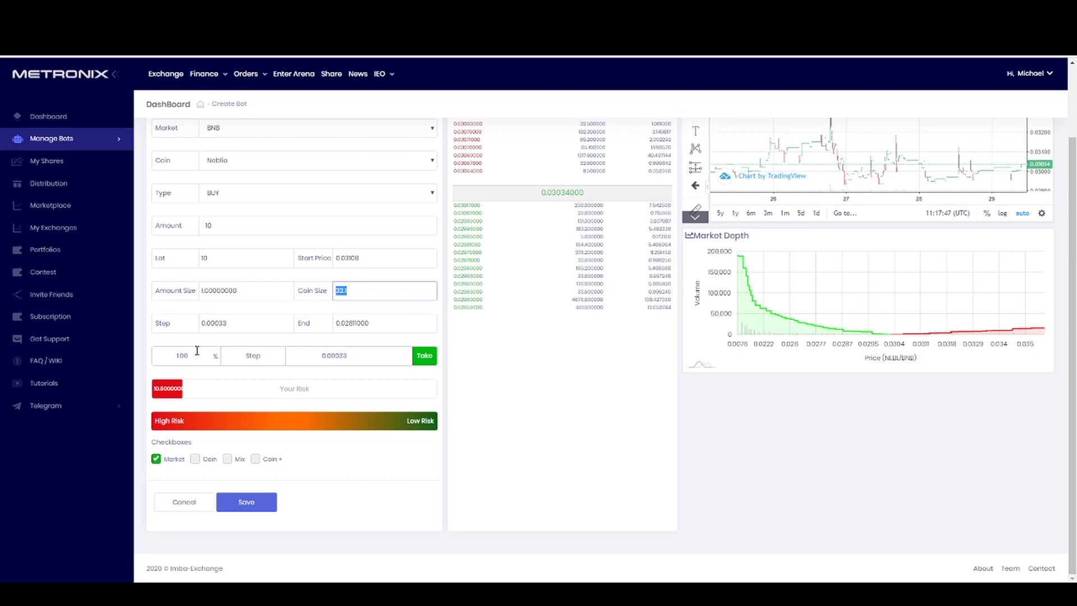
click(366, 289)
double_click(364, 291)
click(374, 290)
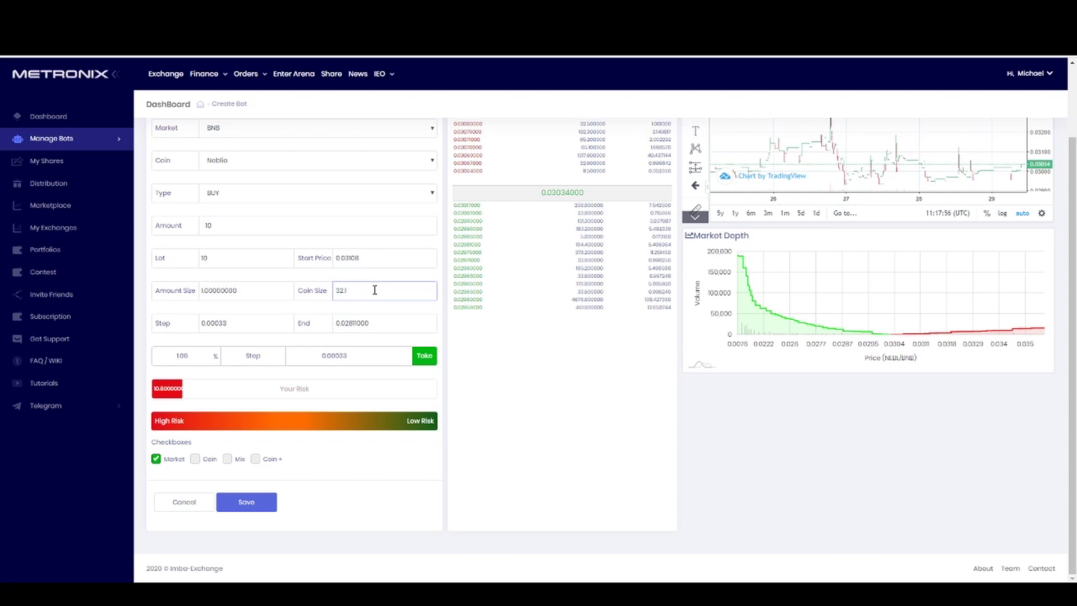
double_click(338, 290)
click(360, 290)
double_click(357, 291)
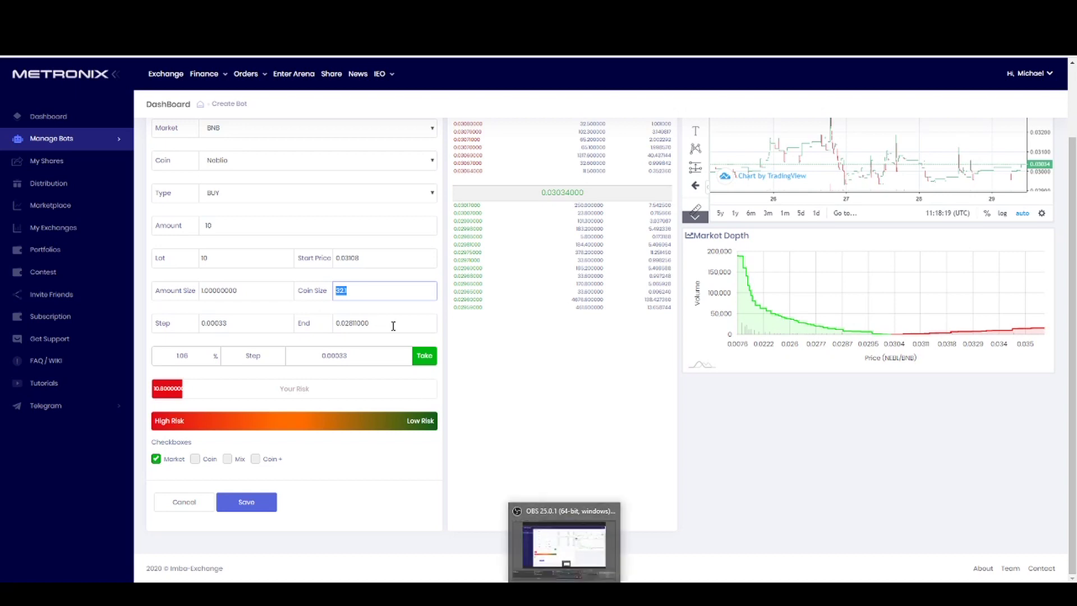
click(359, 289)
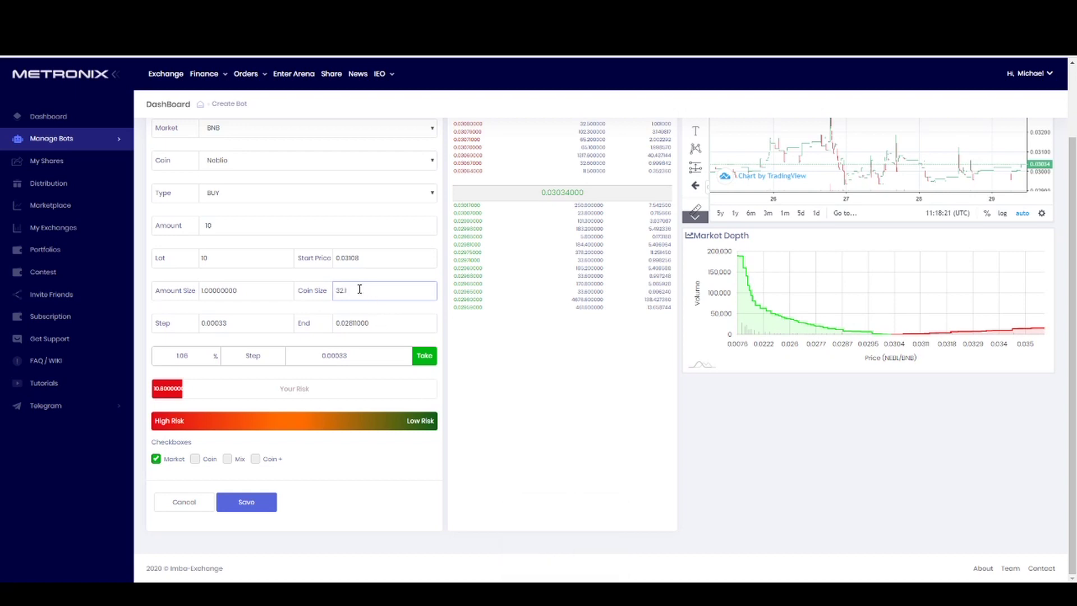
double_click(345, 294)
- Switch to the Windows Calculator, divide 100 by 100, and enter 110 for another example before returning to the coin size
key(alt+Tab)
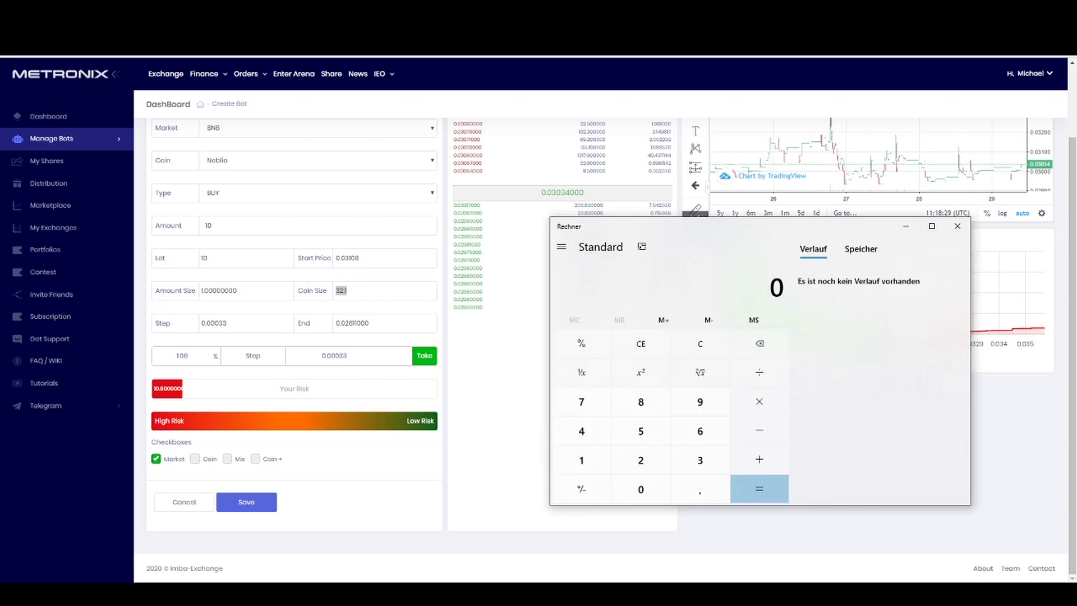
text(100-110)
key(BackSpace)
key(BackSpace)
text(00)
key(Return)
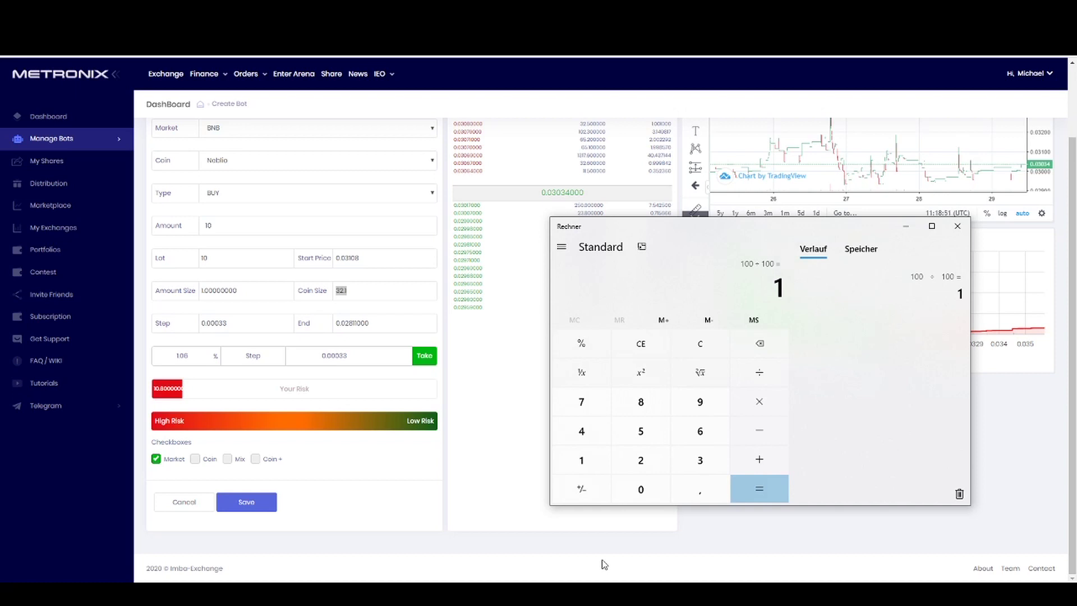
text(110)
click(356, 291)
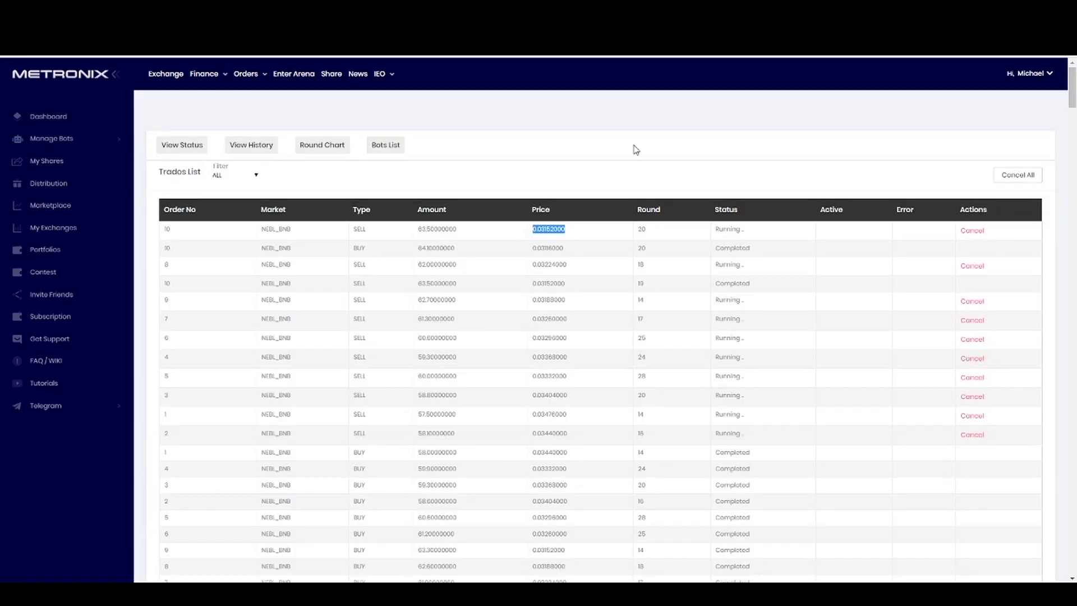
- Search the BNB-market bots list for nebl and examine the start and latest dates of the bot with step 0.00033
click(395, 145)
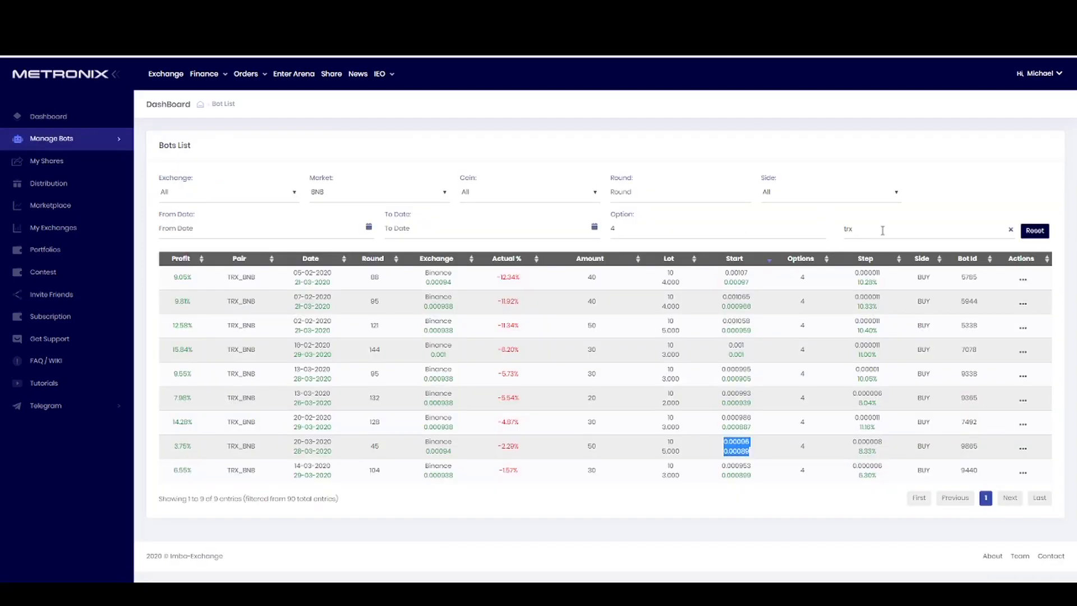
drag(876, 229, 813, 231)
text(nebl)
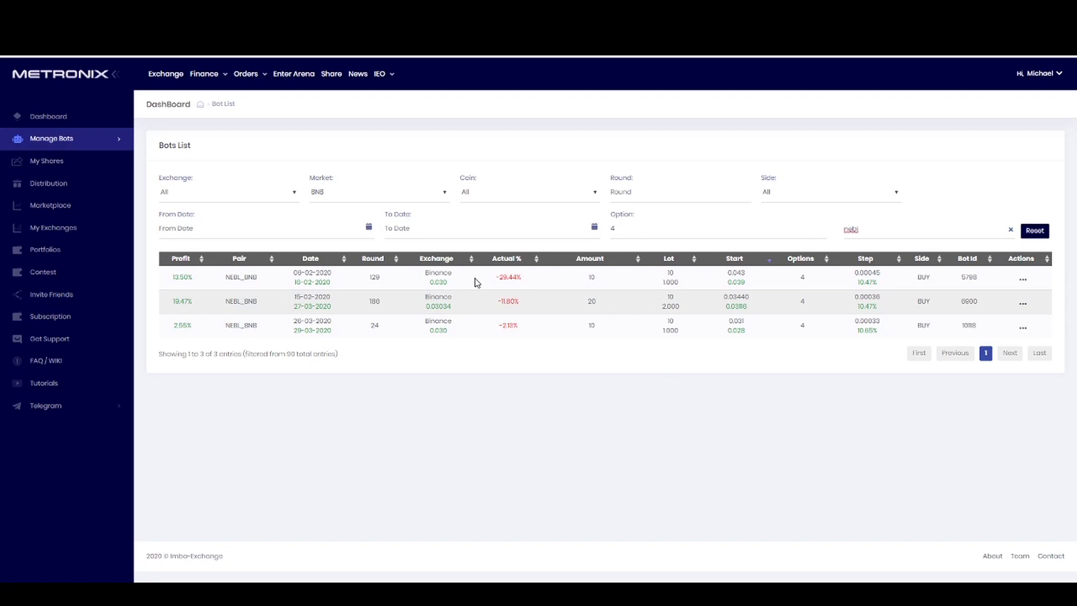
drag(603, 283, 555, 284)
click(1023, 331)
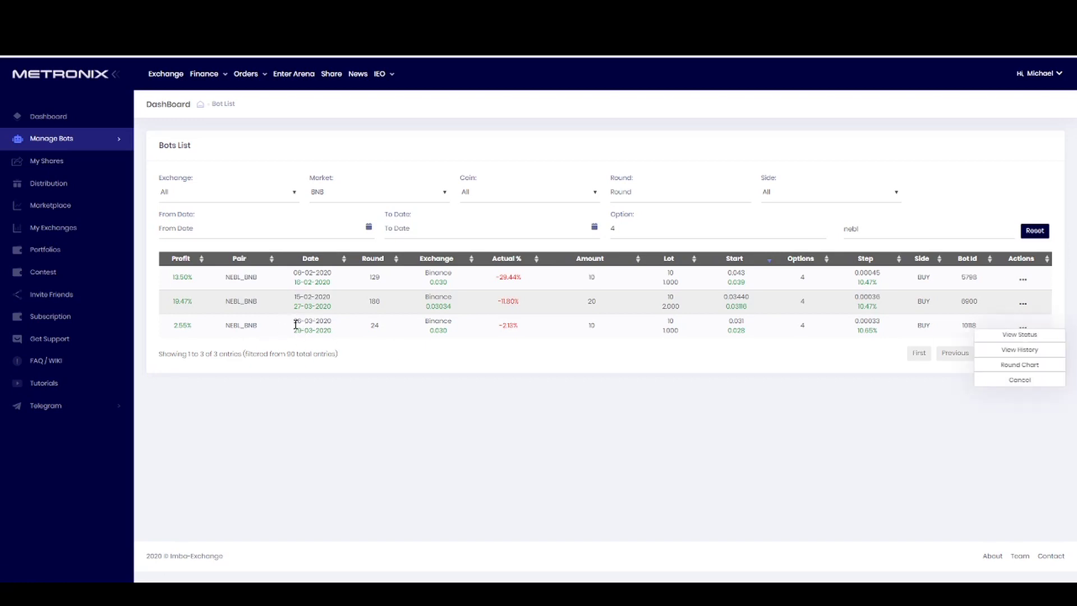
drag(294, 321, 340, 326)
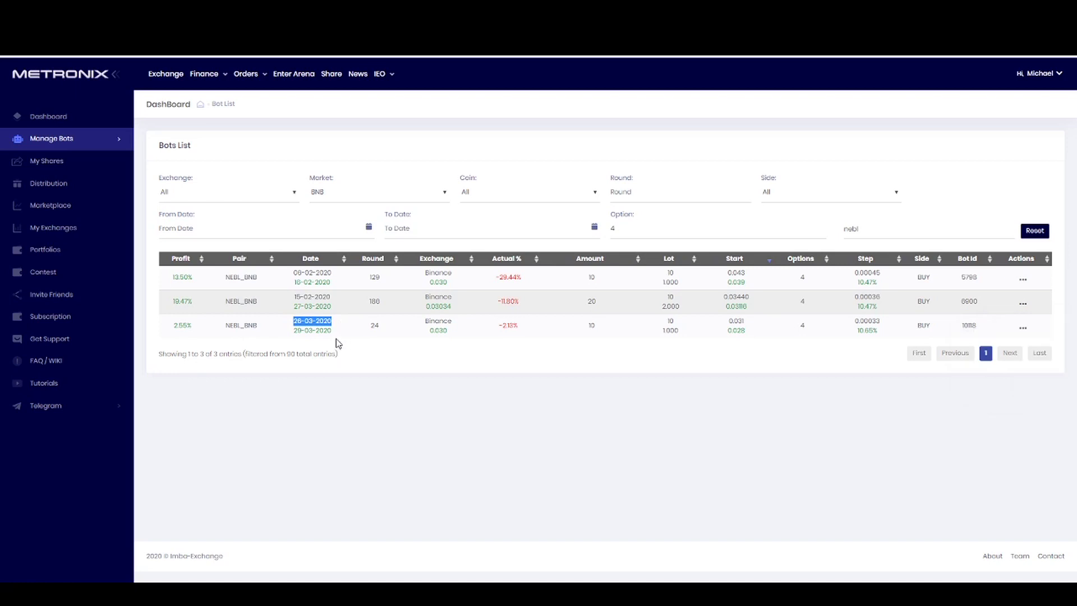
drag(335, 336, 293, 336)
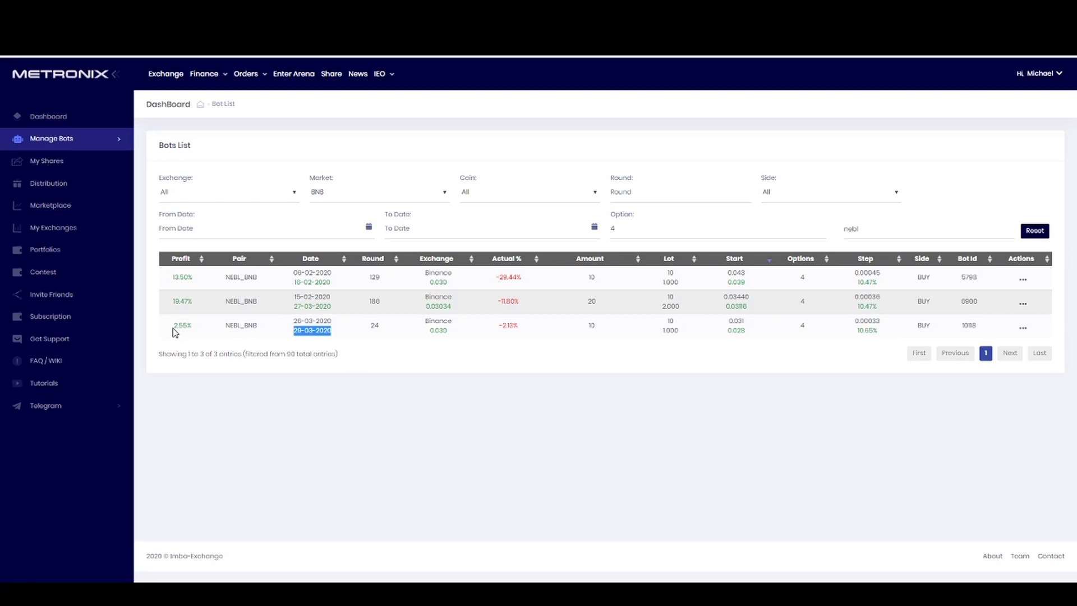
- Open the trade history of the NEBL_BNB bot with step 0.00033 and compare order 5's sell and buy amounts
click(1024, 331)
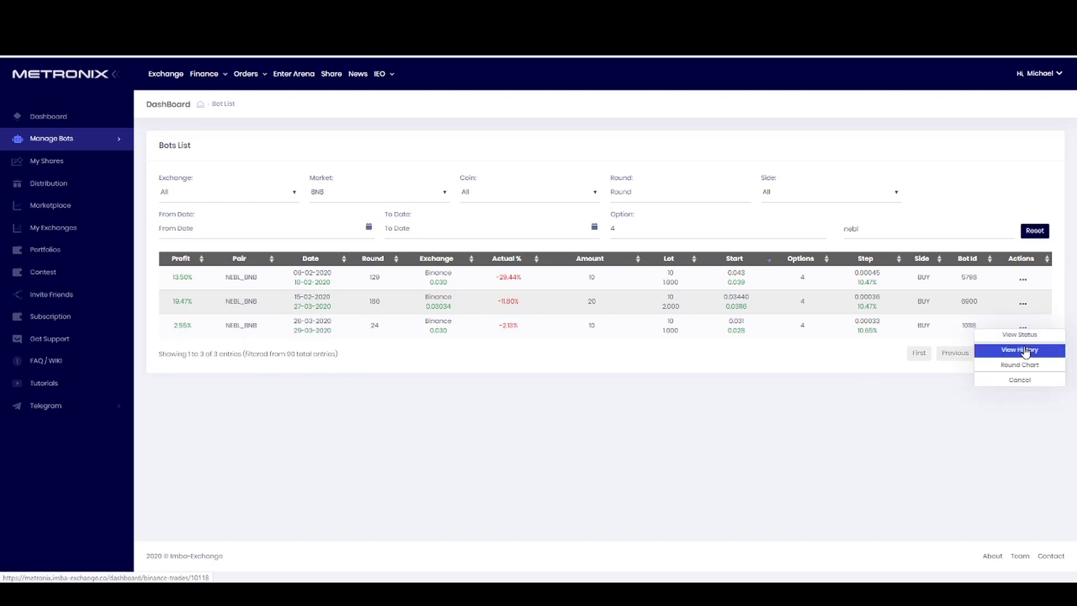
right_click(1026, 352)
click(953, 358)
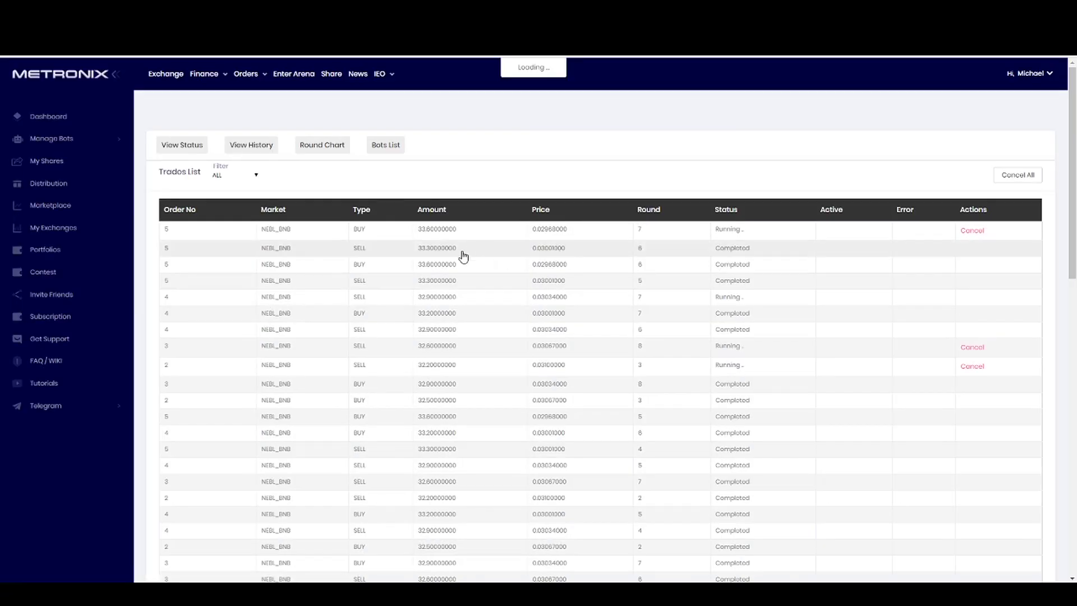
double_click(454, 249)
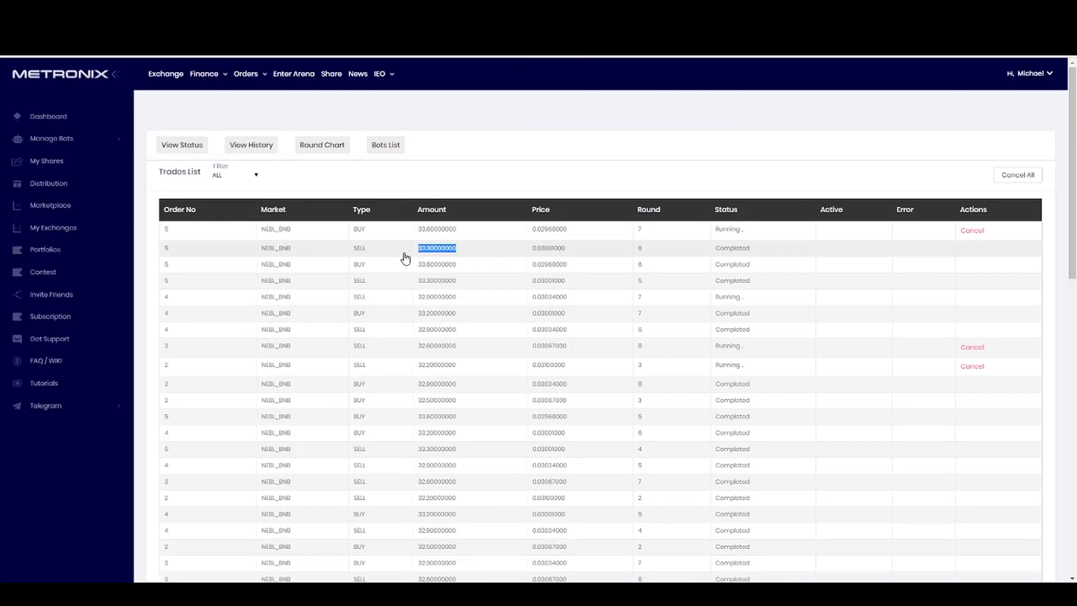
double_click(456, 266)
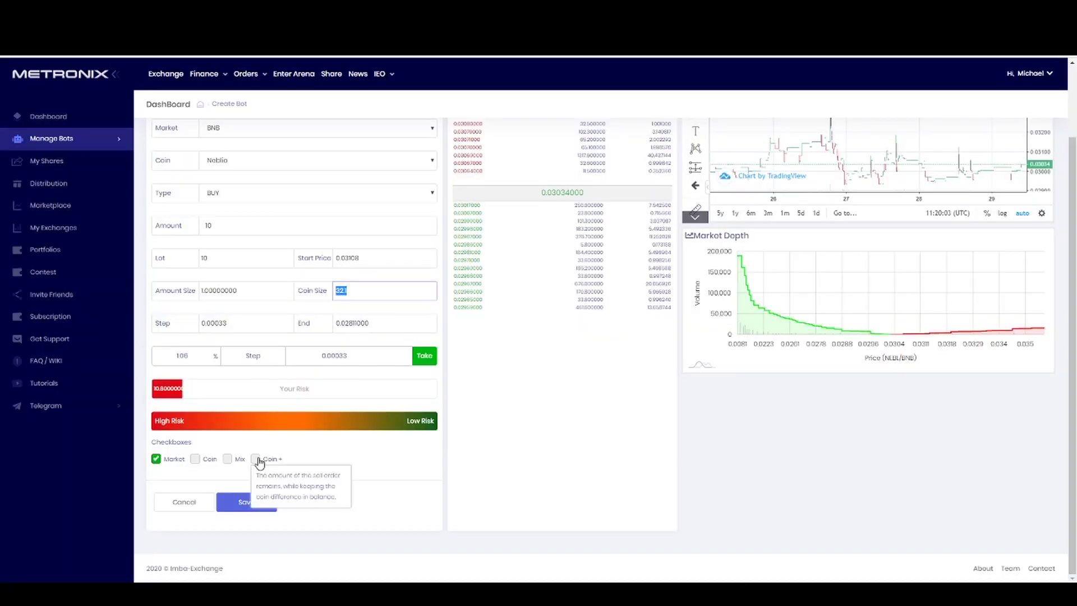
- Select the Coin + option for the new NEBL/BNB bot and save it
click(255, 459)
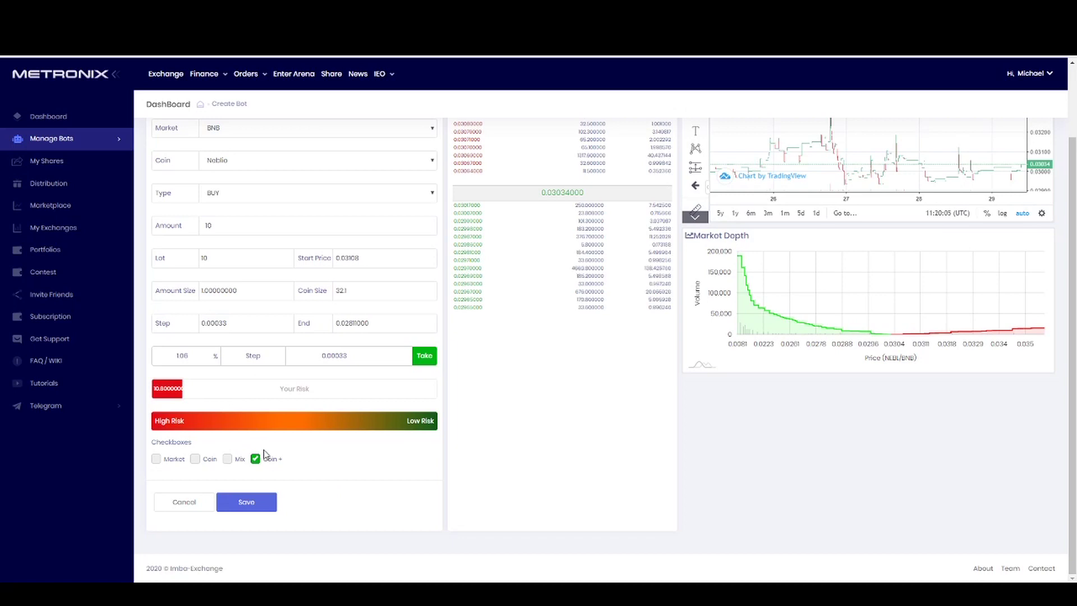
mouse_move(256, 461)
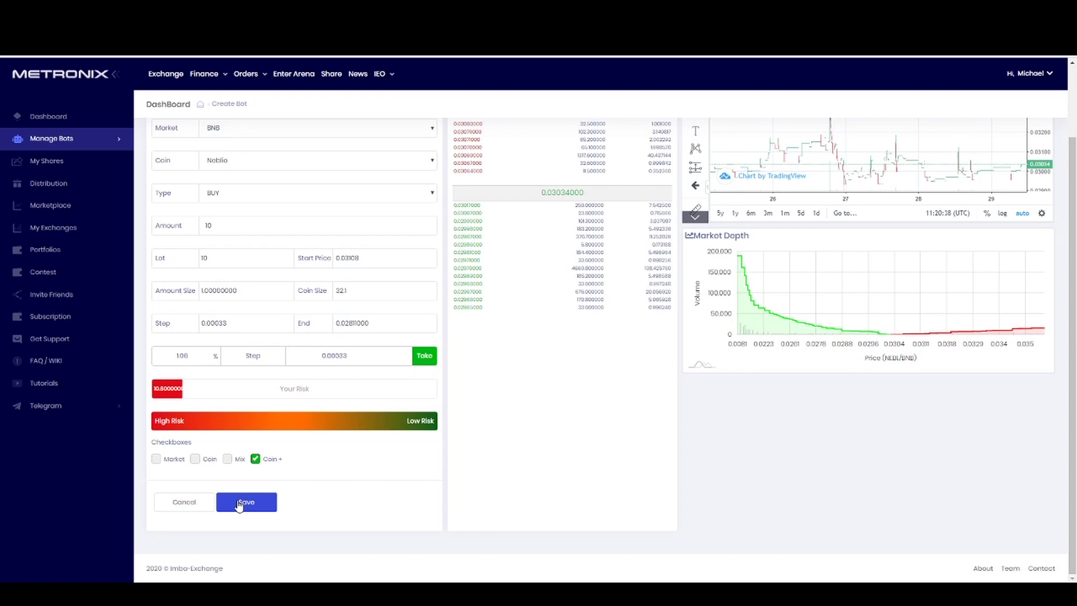
click(238, 505)
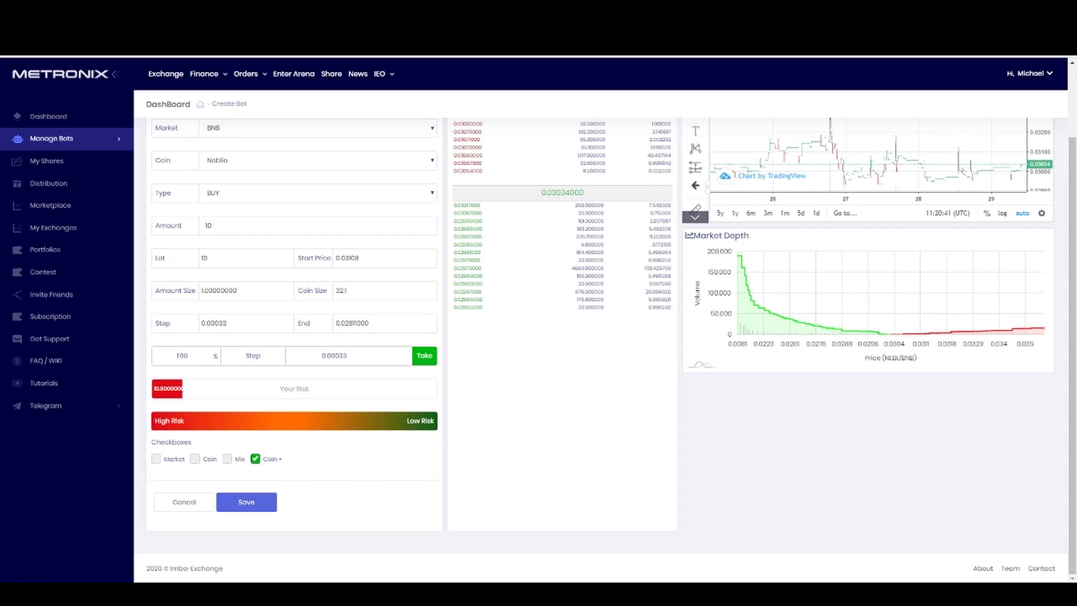